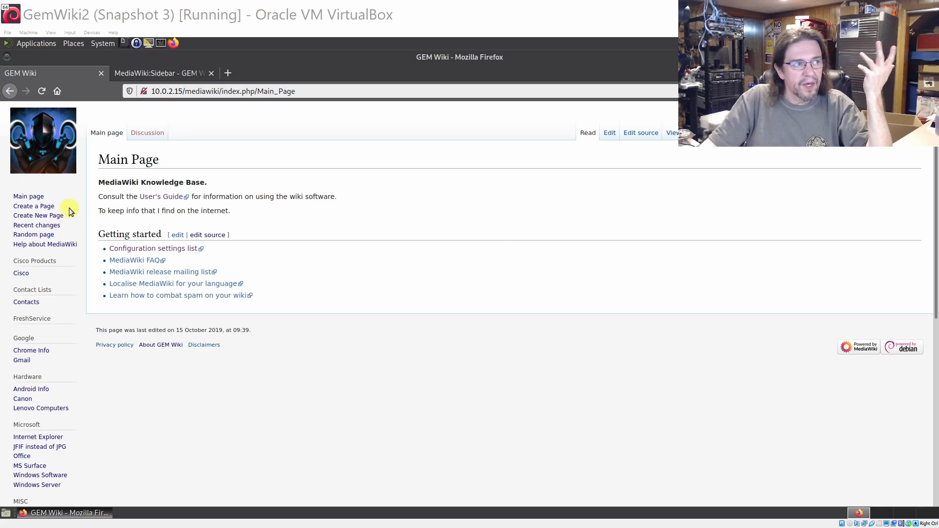
# Open the Create a page form from the sidebar
pyautogui.click(30, 208)
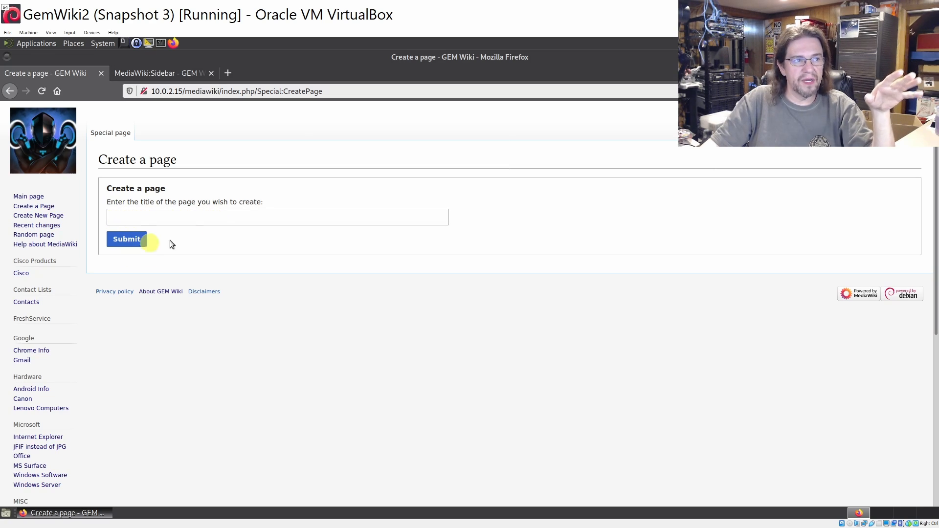
# Go to the Create New Page article and place the cursor in its article title box
pyautogui.click(37, 216)
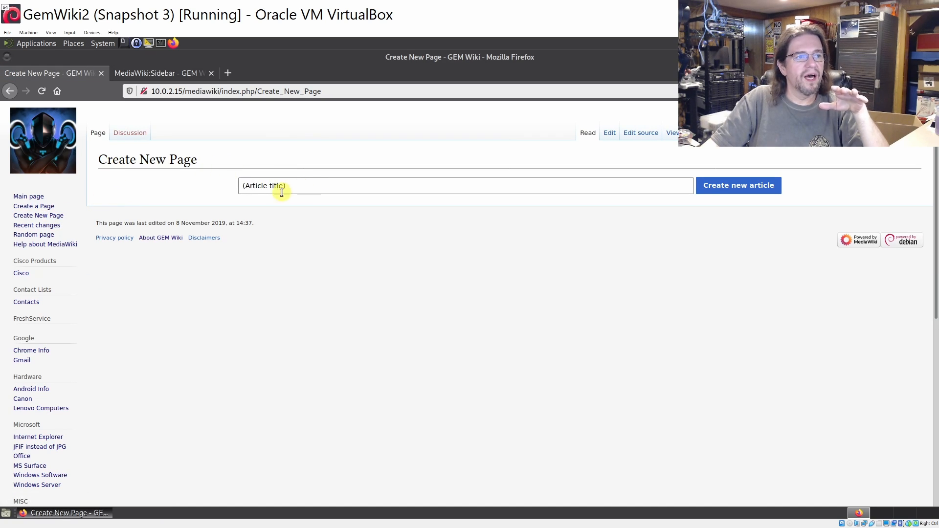
pyautogui.click(258, 190)
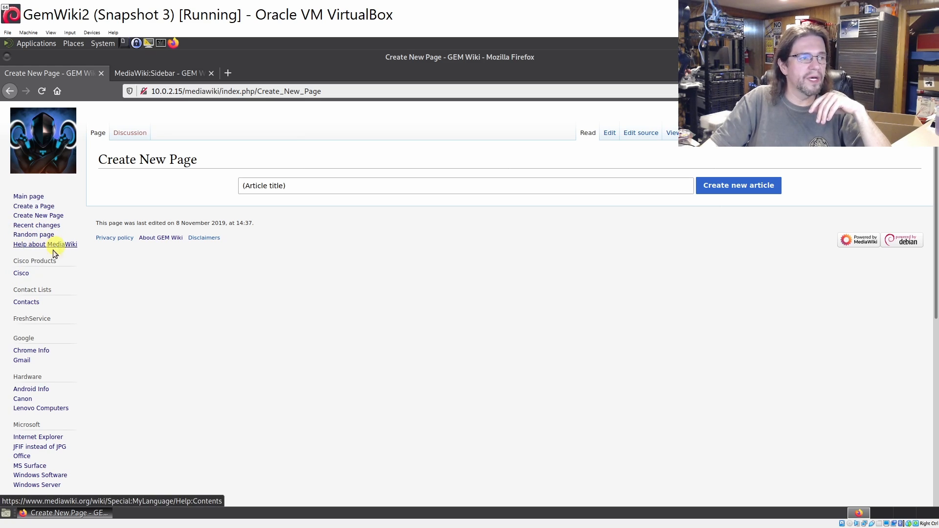
# Open the Cisco page from the sidebar and scroll down to its contents list
pyautogui.click(26, 277)
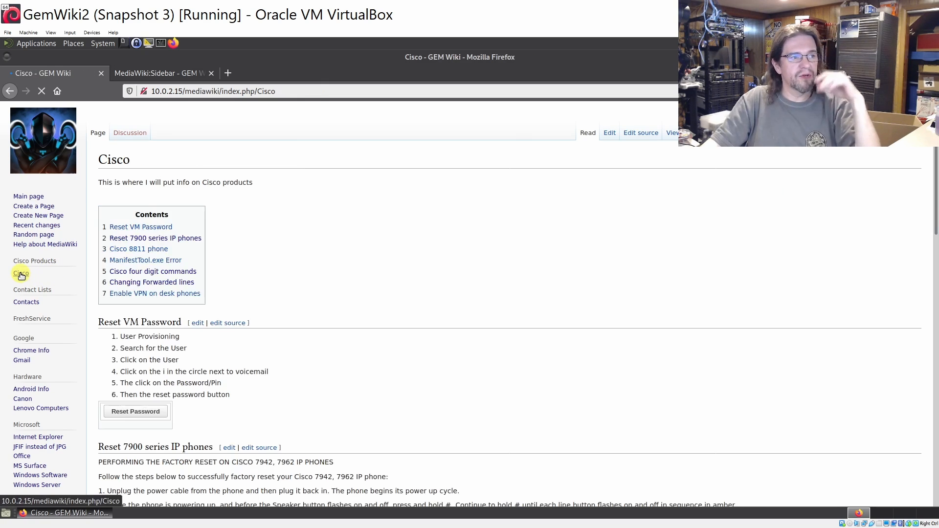
pyautogui.scroll(-1, 306, 192)
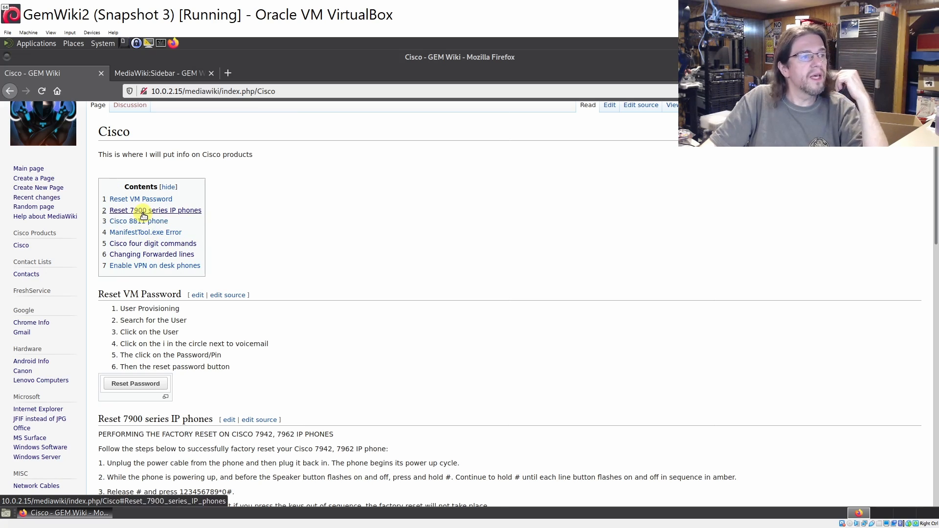
# Jump to the Enable VPN on desk phones section and open it in the editor
pyautogui.click(127, 267)
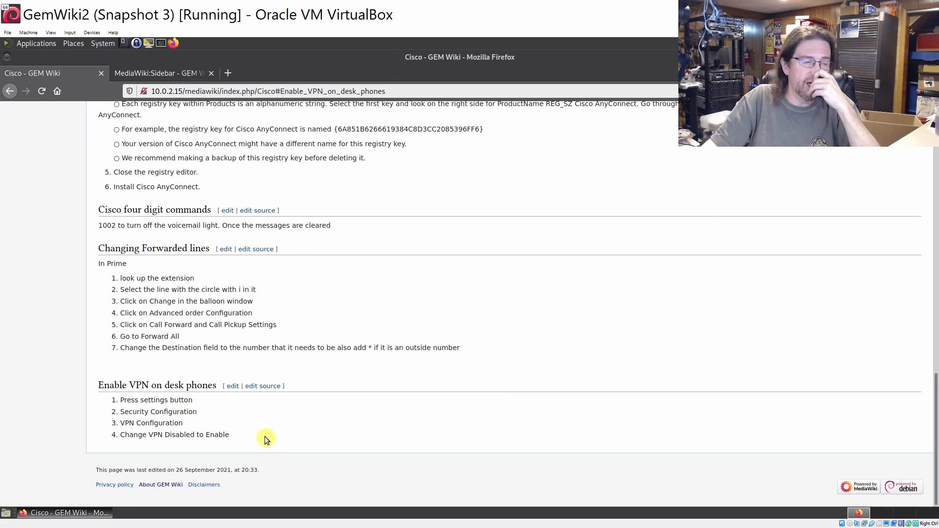
pyautogui.click(233, 389)
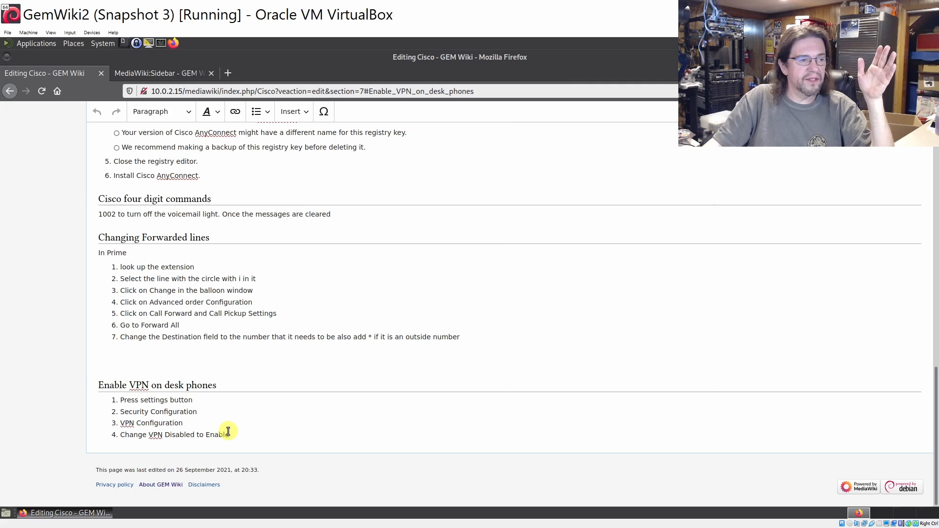
# Below step 4, add a 'Test' heading with the line 'asdflaskfaslfjaslfkjflke', then bring up the save dialog
pyautogui.click(248, 435)
pyautogui.press('Return')
pyautogui.press('Return')
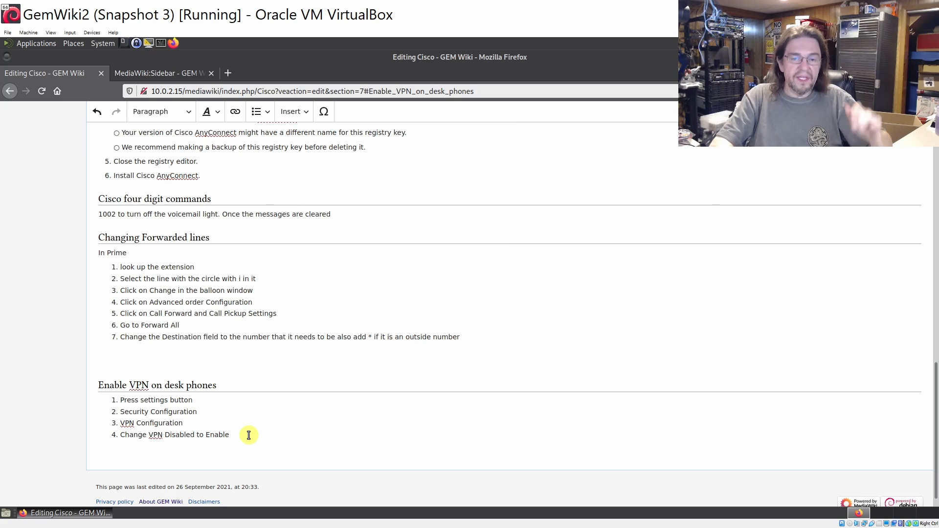
pyautogui.write('==')
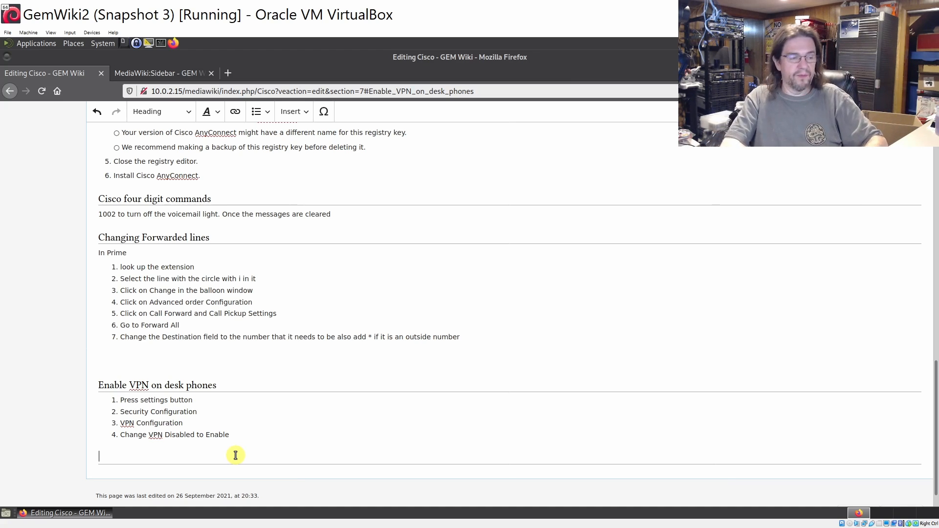
pyautogui.press('Return')
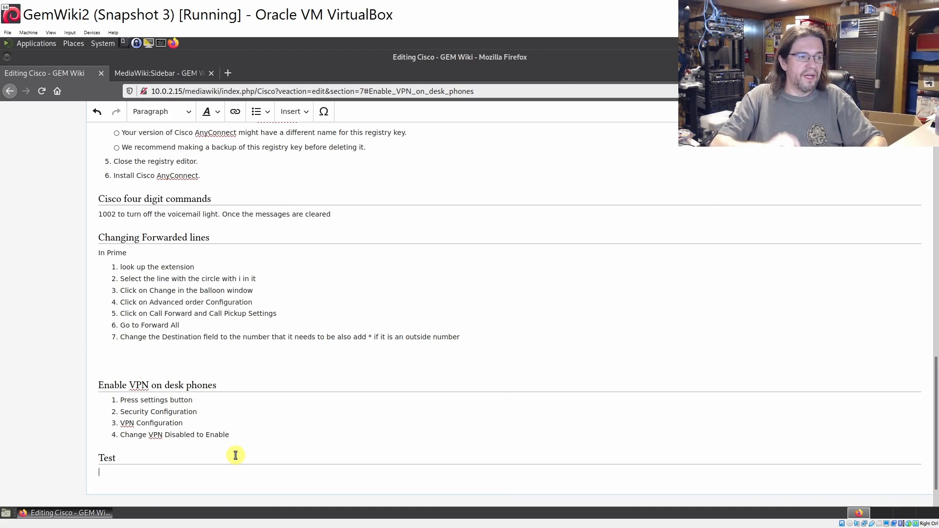
pyautogui.write('asdflaskfaslfjaslfkjflkedeldkeidek')
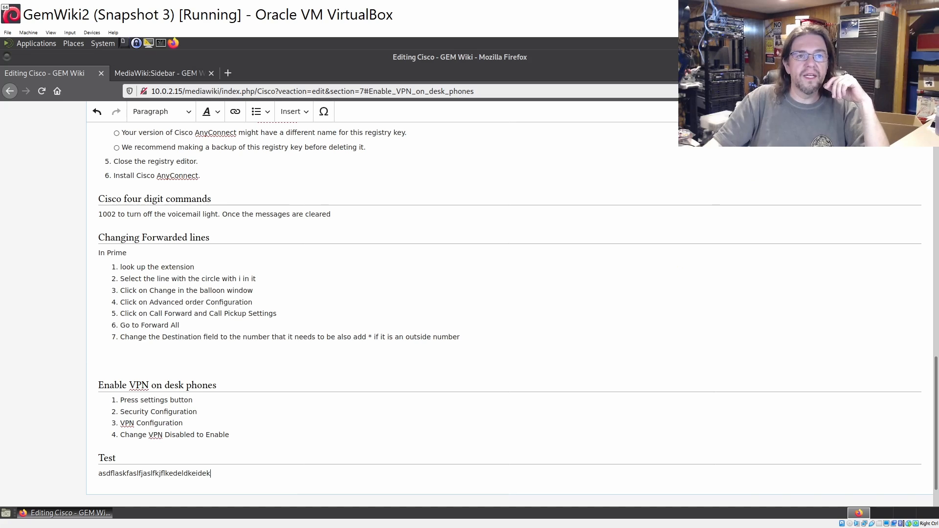
pyautogui.click(898, 111)
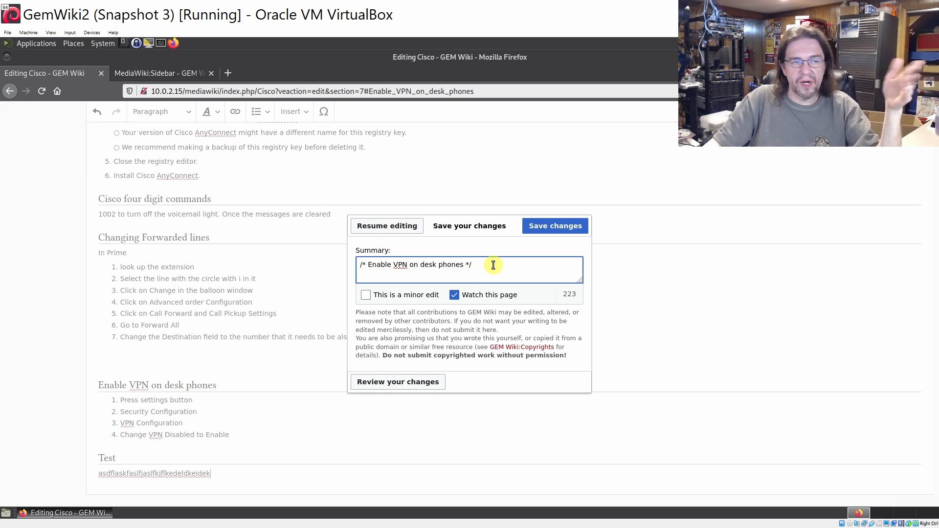
# Confirm the save and scroll the Cisco page to check the new Test section
pyautogui.click(543, 228)
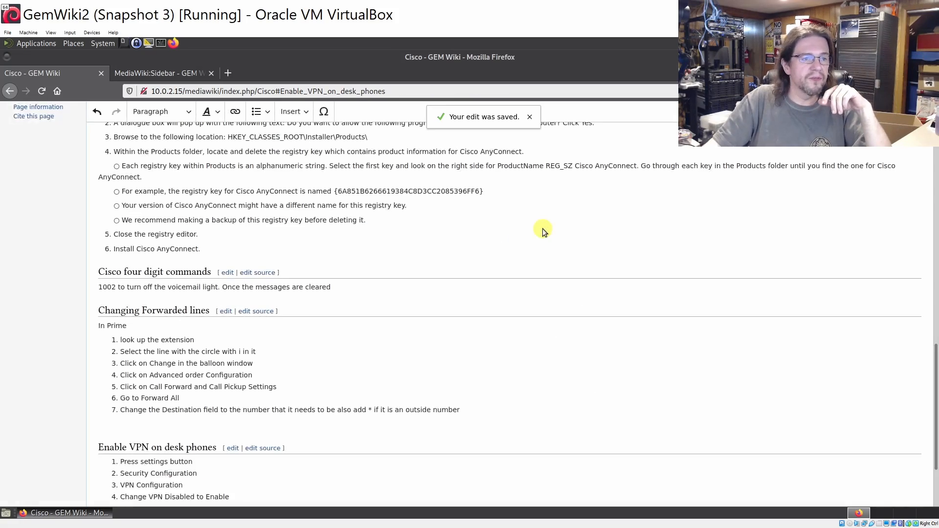
pyautogui.scroll(15, 486, 224)
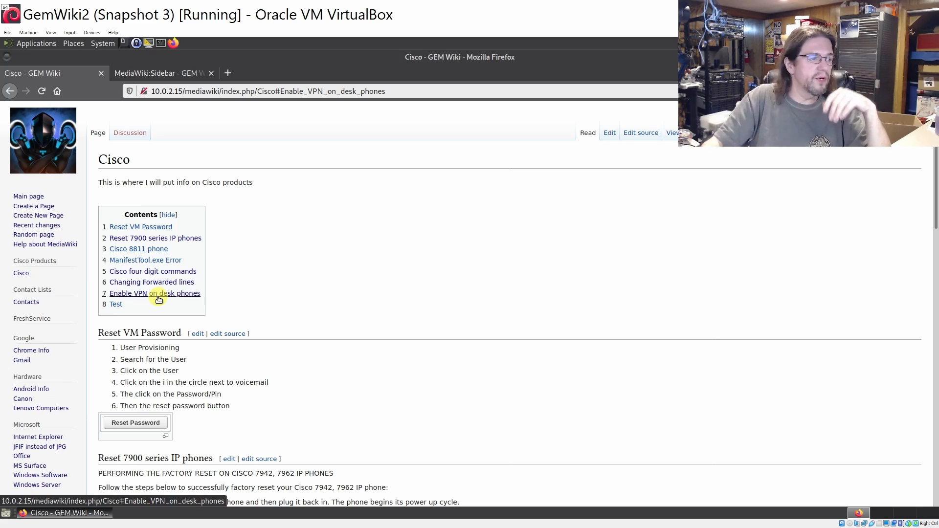
pyautogui.scroll(-1, 95, 323)
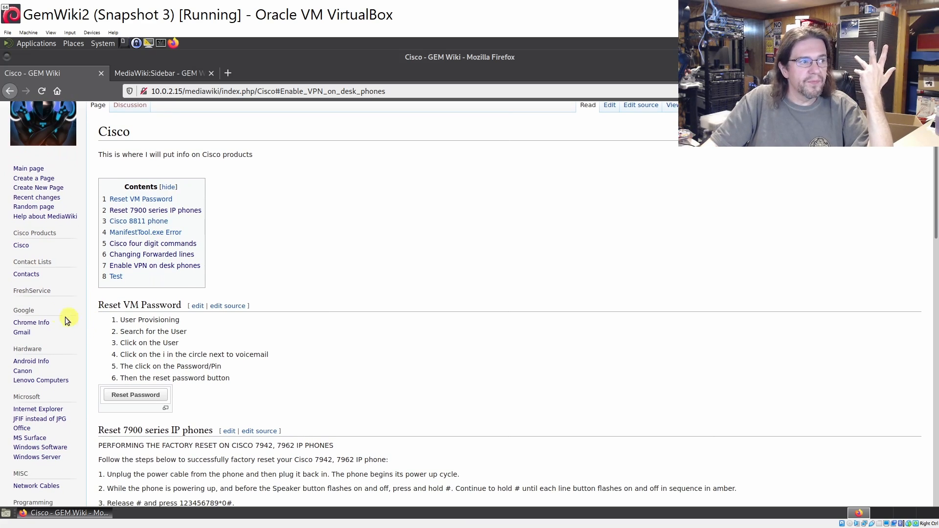
pyautogui.scroll(-2, 54, 309)
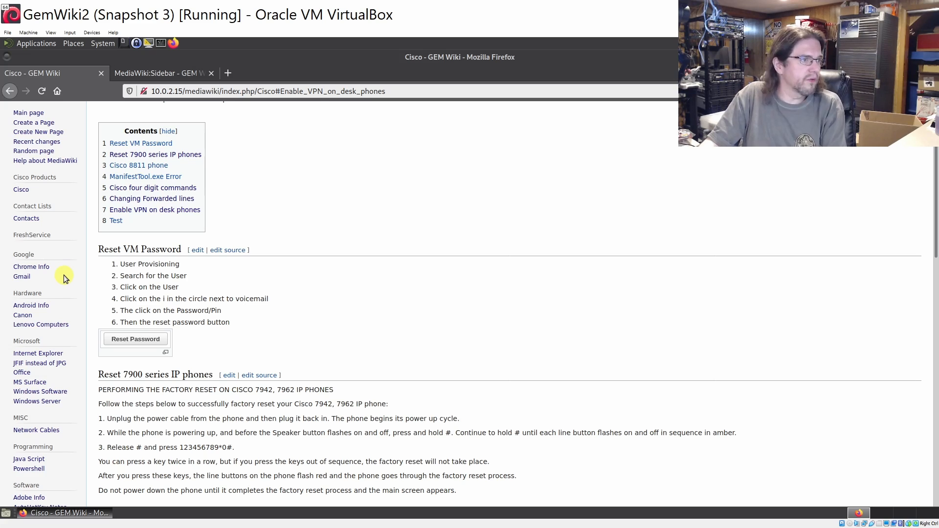
# Scroll through the Chrome Info page, then move on to the Android Info page
pyautogui.click(34, 269)
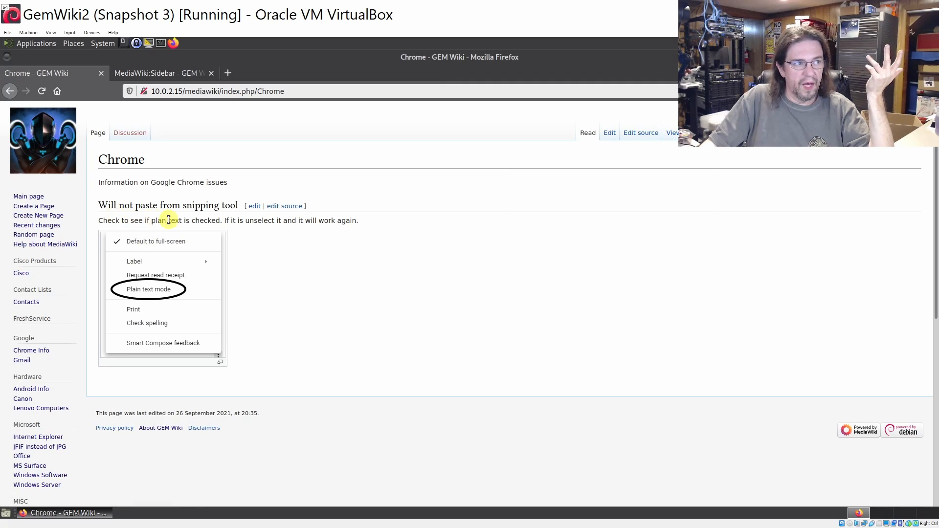
pyautogui.scroll(-1, 170, 219)
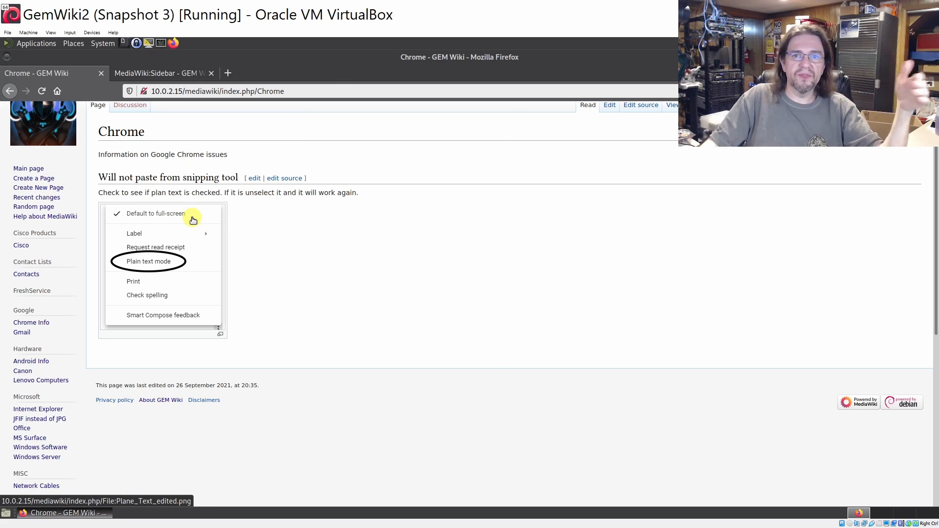
pyautogui.scroll(-1, 203, 234)
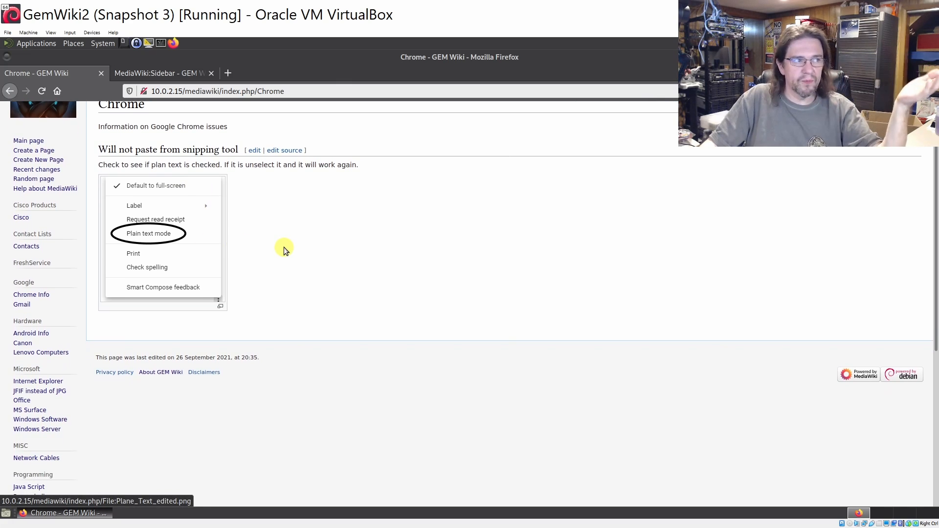
pyautogui.scroll(-1, 85, 310)
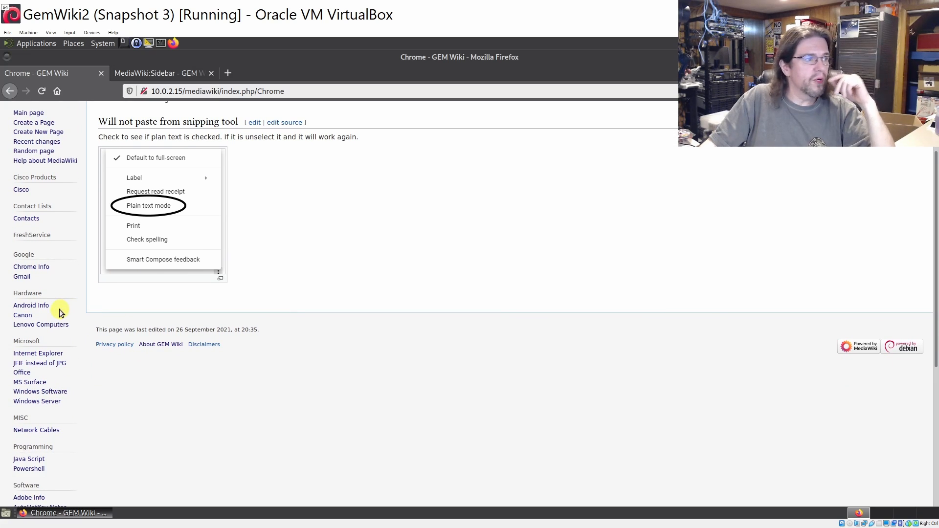
pyautogui.click(30, 305)
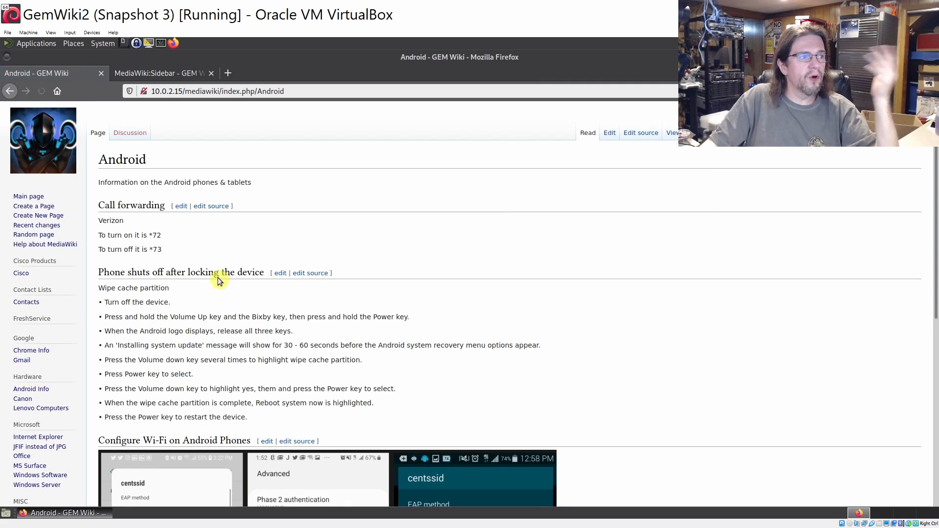
# Scroll the Android page down to Configure Wi-Fi on Android Phones, then open the Docker page
pyautogui.scroll(-1, 158, 258)
pyautogui.scroll(-2, 157, 258)
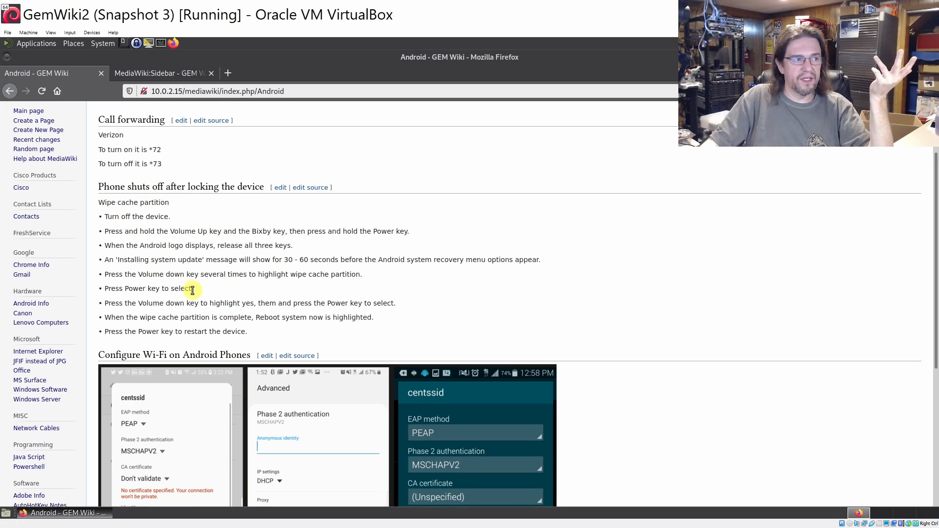
pyautogui.scroll(-1, 163, 274)
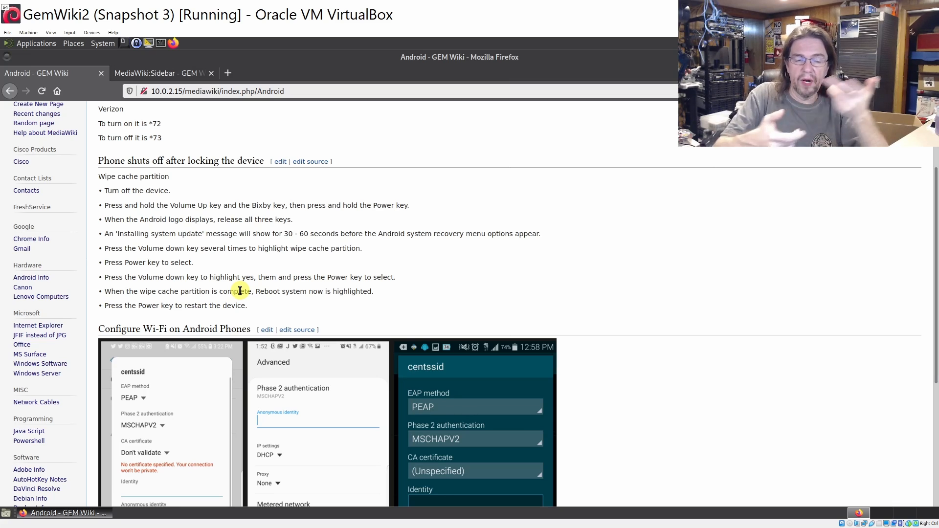
pyautogui.scroll(-3, 229, 299)
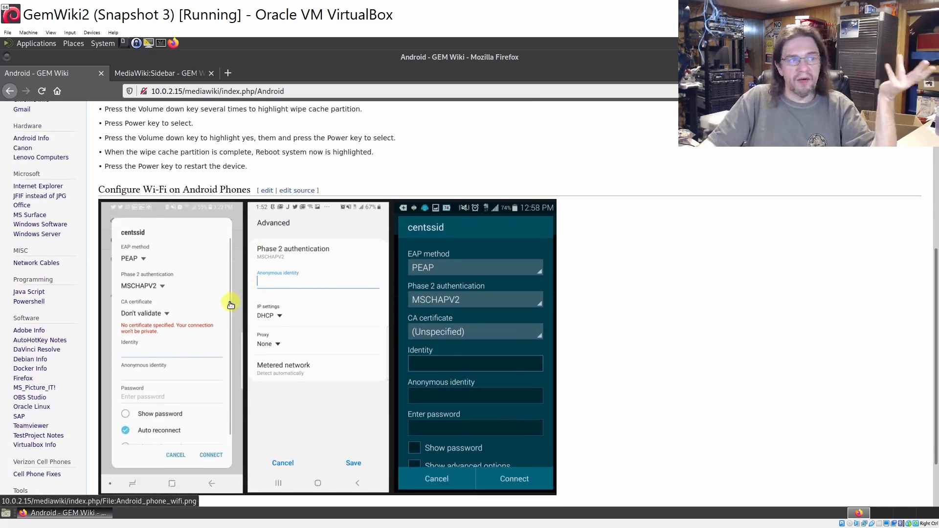
pyautogui.scroll(-1, 211, 303)
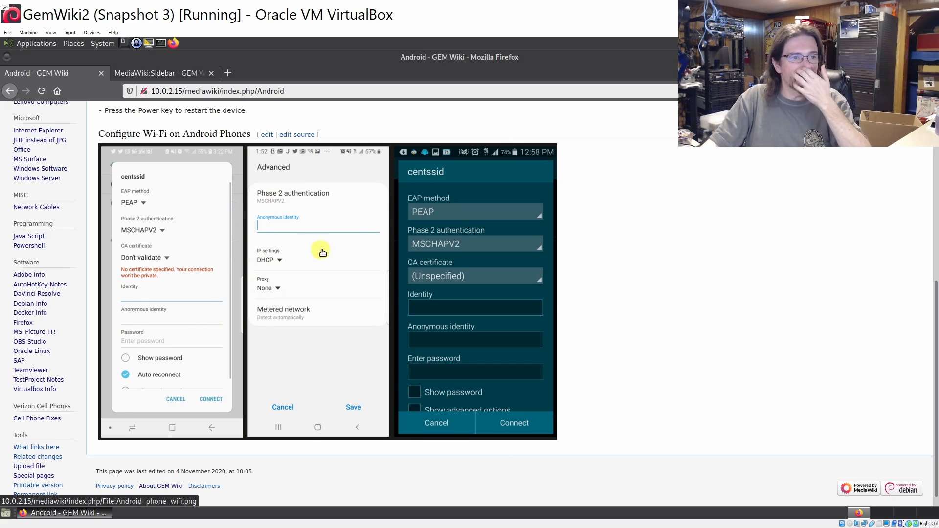
pyautogui.scroll(-1, 449, 273)
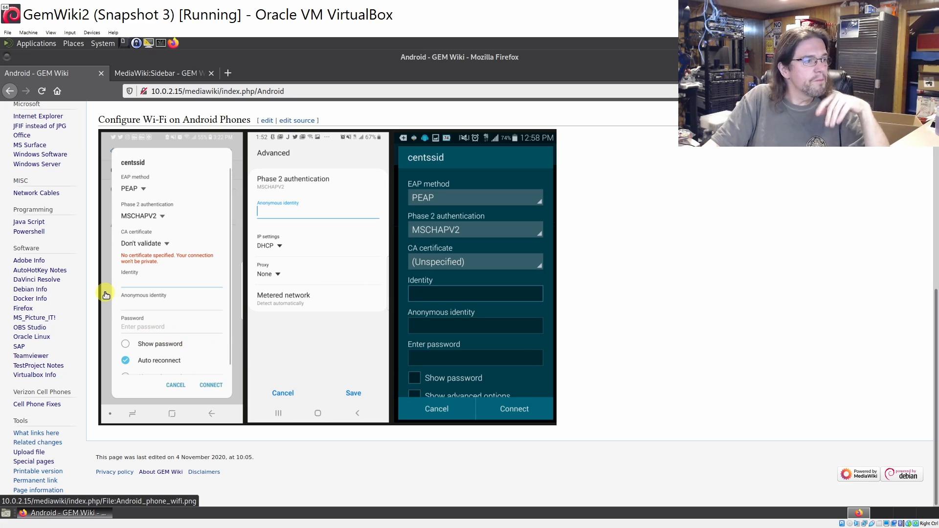
pyautogui.click(32, 299)
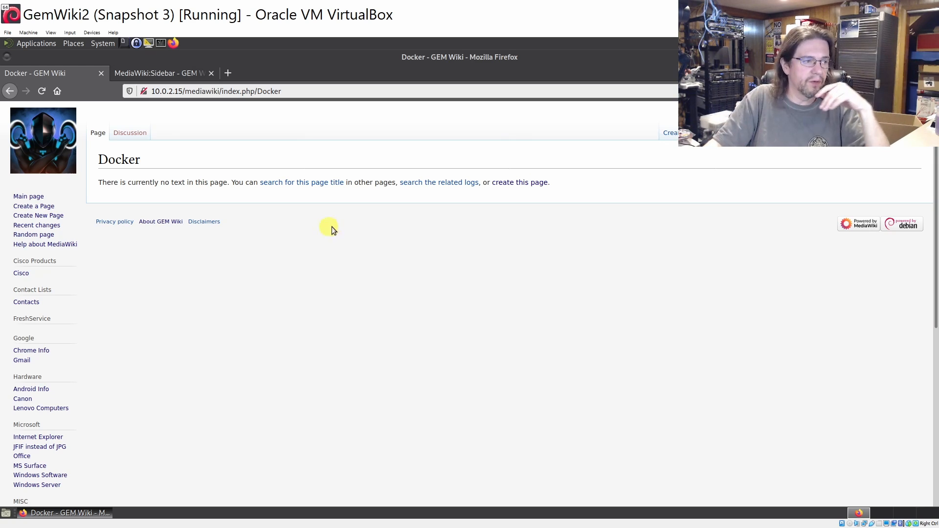
pyautogui.scroll(-2, 107, 364)
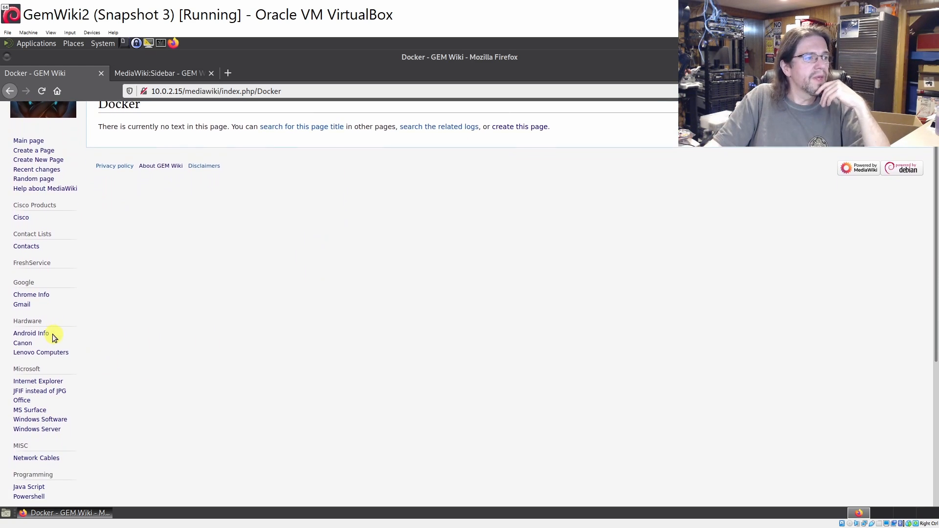
pyautogui.scroll(-3, 84, 322)
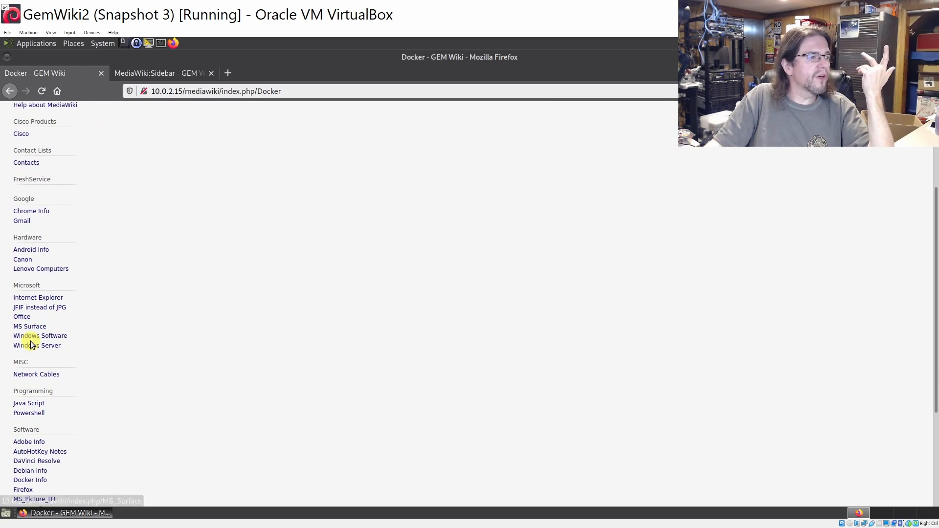
pyautogui.scroll(-1, 33, 338)
pyautogui.scroll(-2, 63, 347)
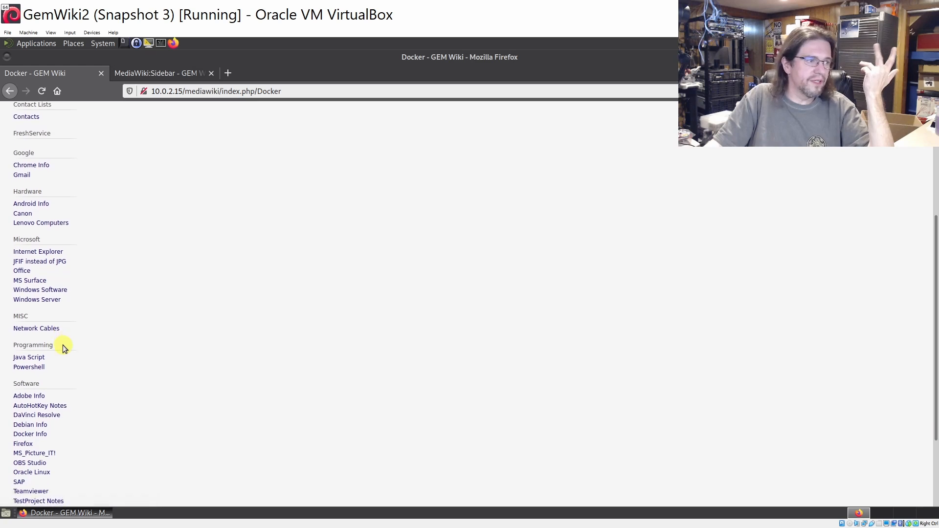
pyautogui.scroll(-1, 65, 354)
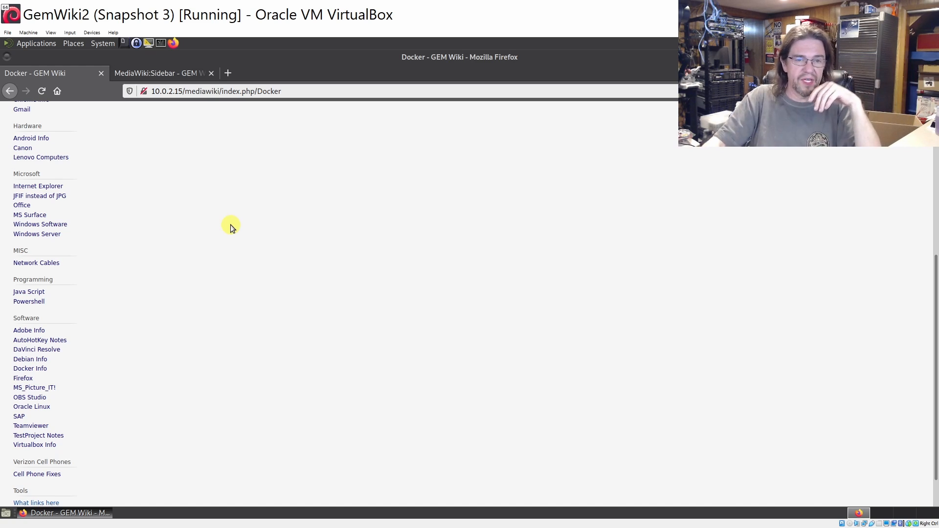
pyautogui.scroll(-1, 157, 234)
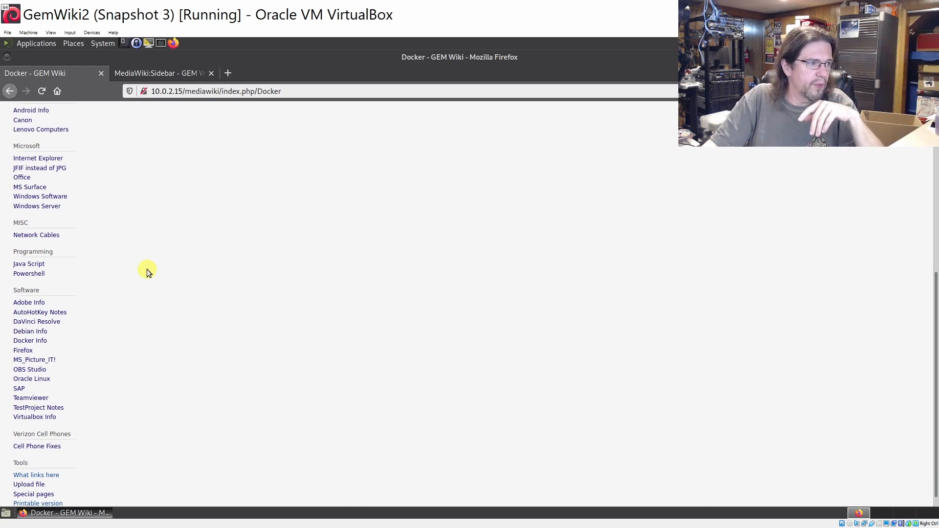
# Read through the OBS Studio graphics-settings instructions, then go to the Network Cables page
pyautogui.click(30, 370)
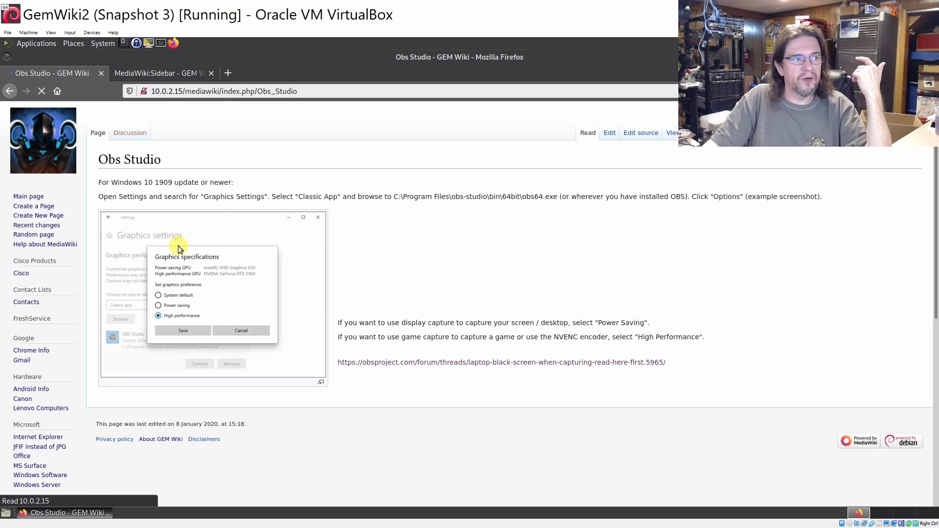
pyautogui.scroll(-2, 190, 215)
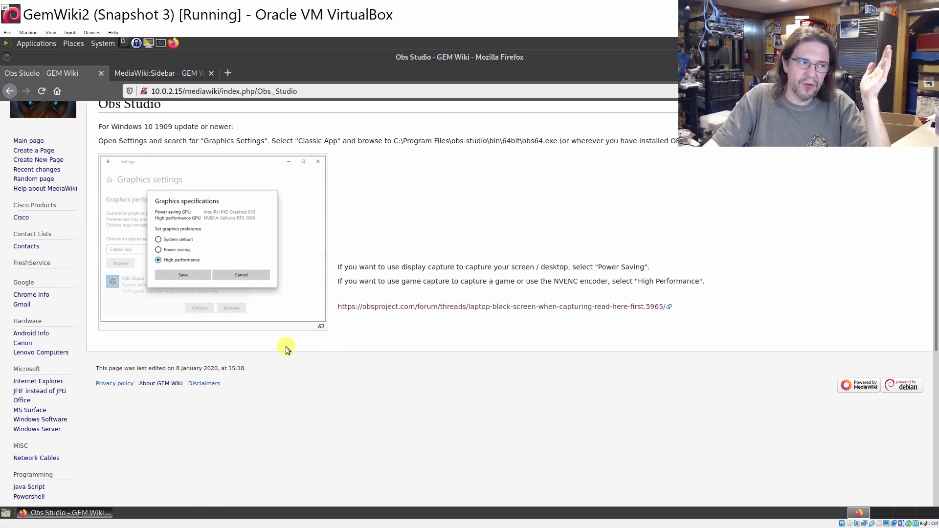
pyautogui.scroll(-3, 74, 388)
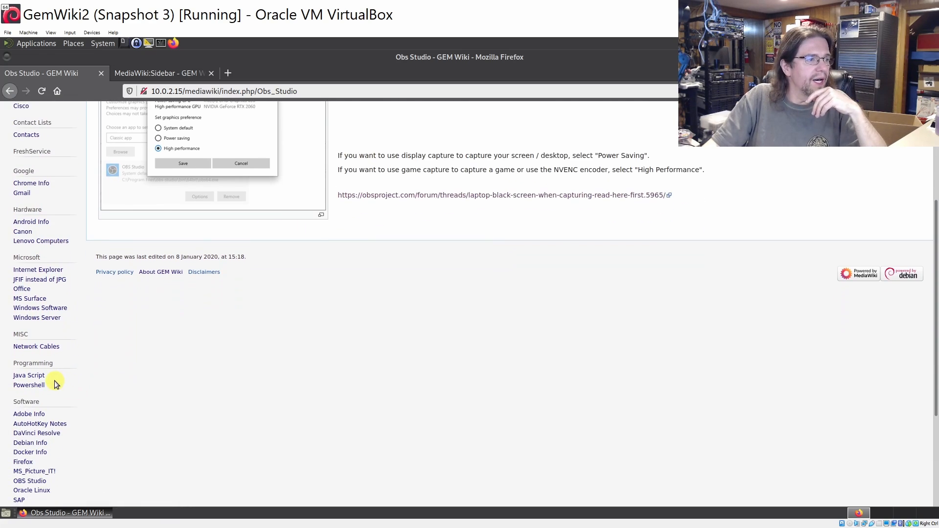
pyautogui.scroll(-1, 55, 381)
pyautogui.click(34, 319)
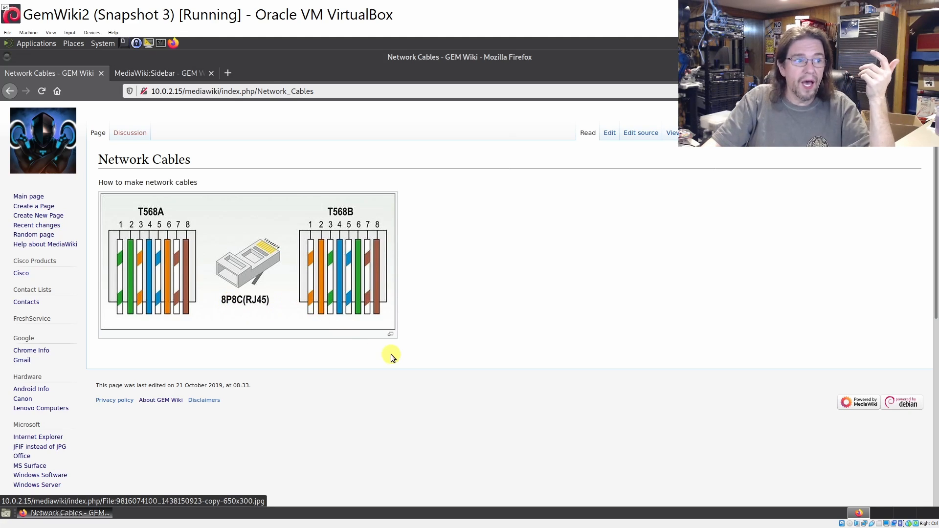
# Enlarge the T568A/T568B RJ45 wiring diagram in the media viewer
pyautogui.click(391, 337)
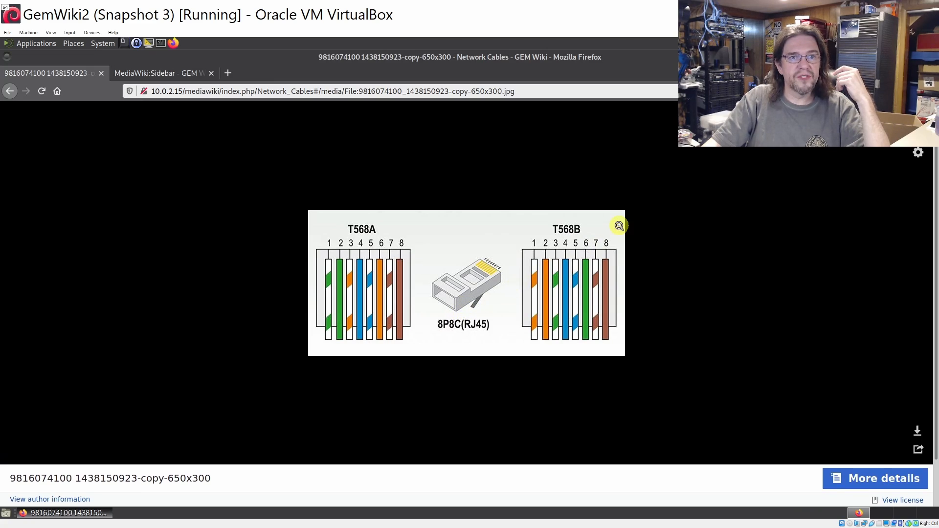
# View the cable diagram full screen and as the original file, then return to Network Cables
pyautogui.press('f')
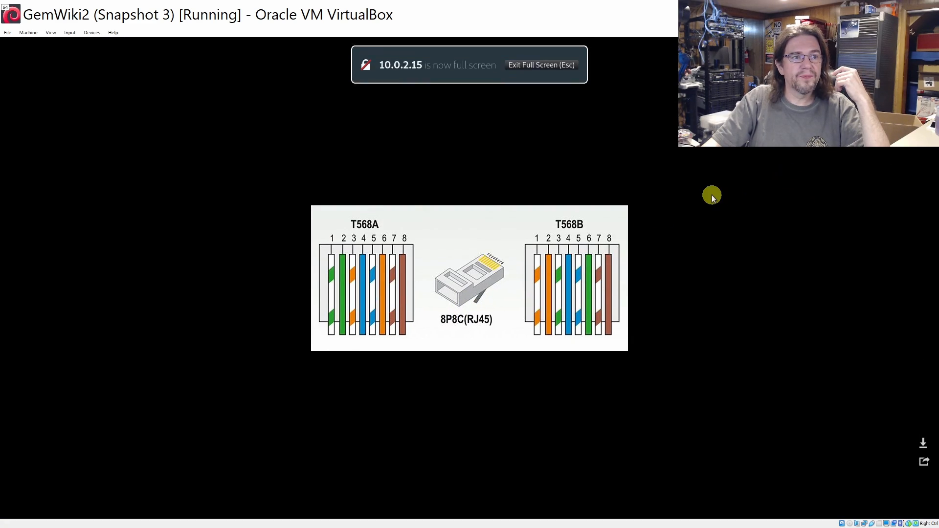
pyautogui.click(498, 221)
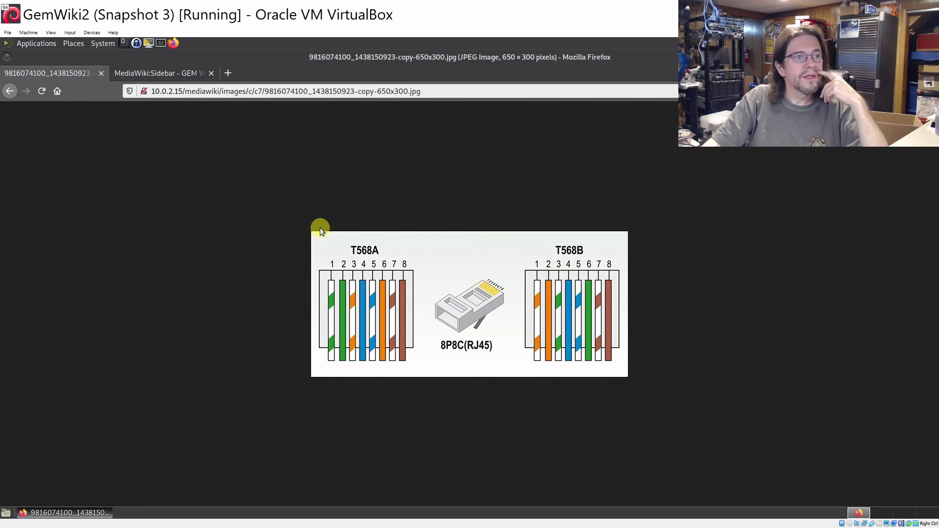
pyautogui.click(11, 91)
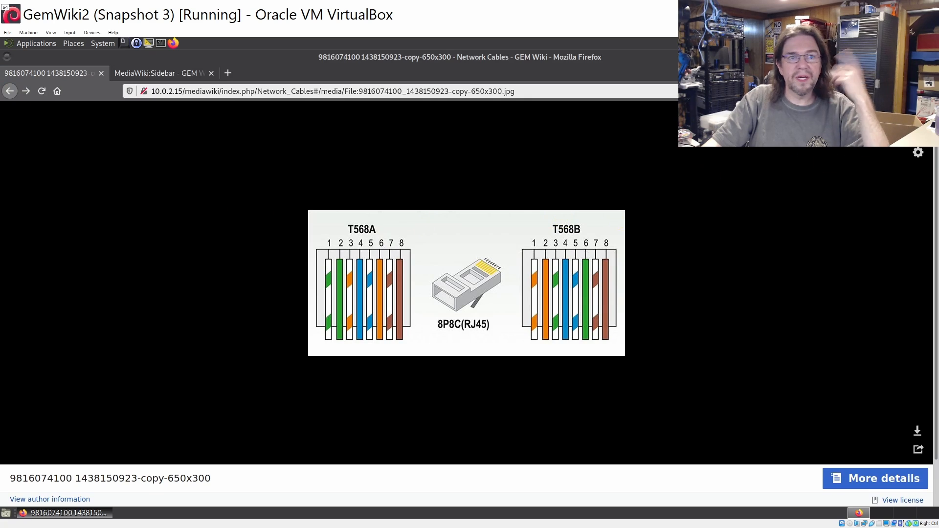
pyautogui.click(918, 114)
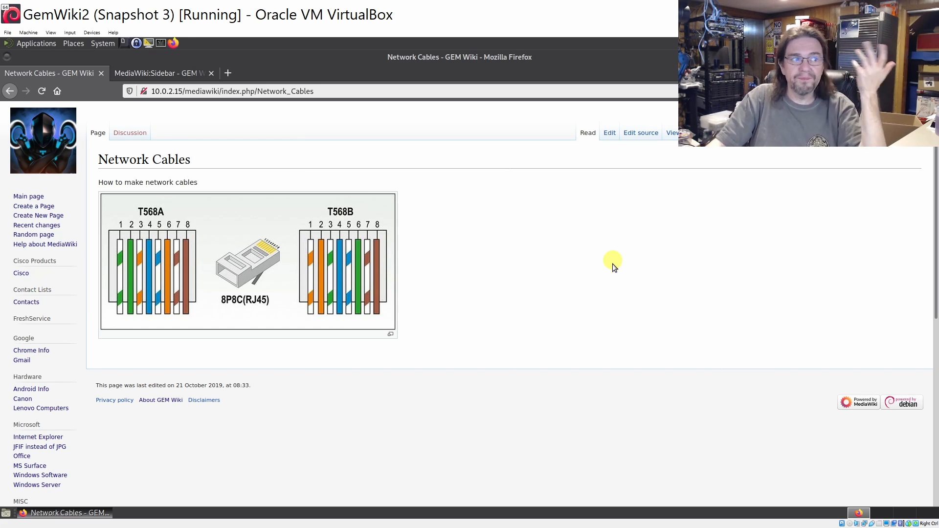
pyautogui.scroll(-3, 442, 298)
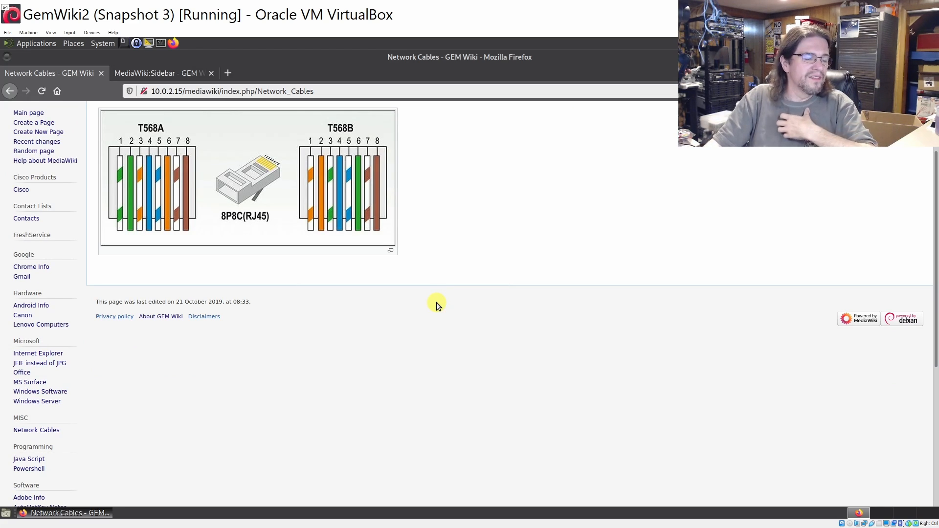
pyautogui.scroll(-3, 269, 340)
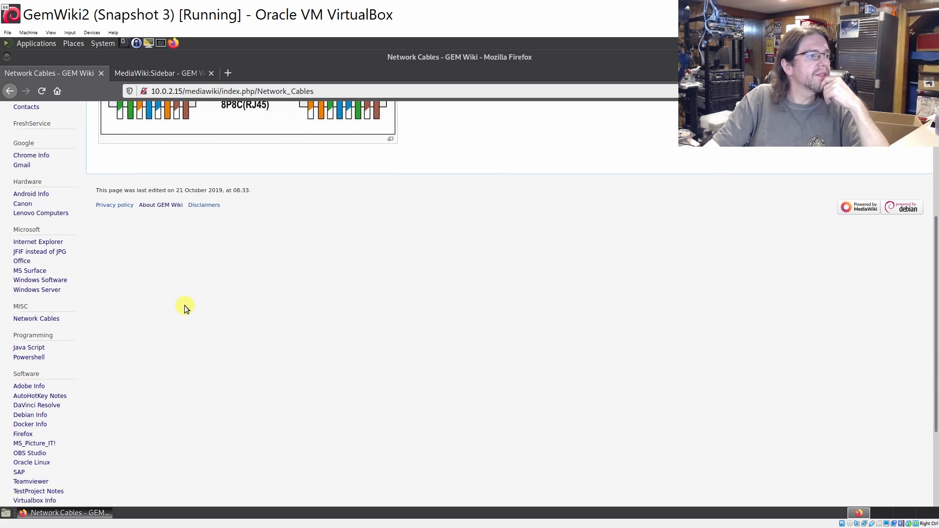
pyautogui.scroll(-3, 133, 303)
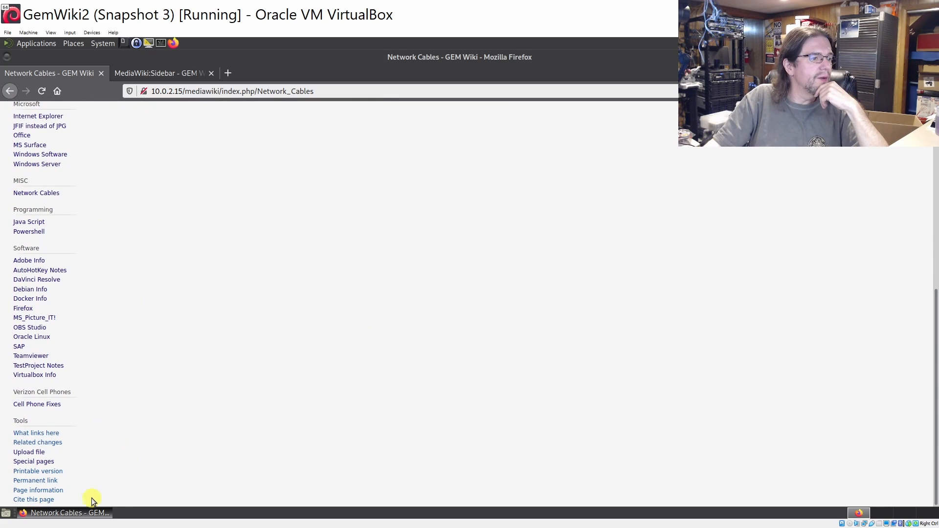
# Open Special pages from the Tools sidebar and scroll through its report groups
pyautogui.click(34, 461)
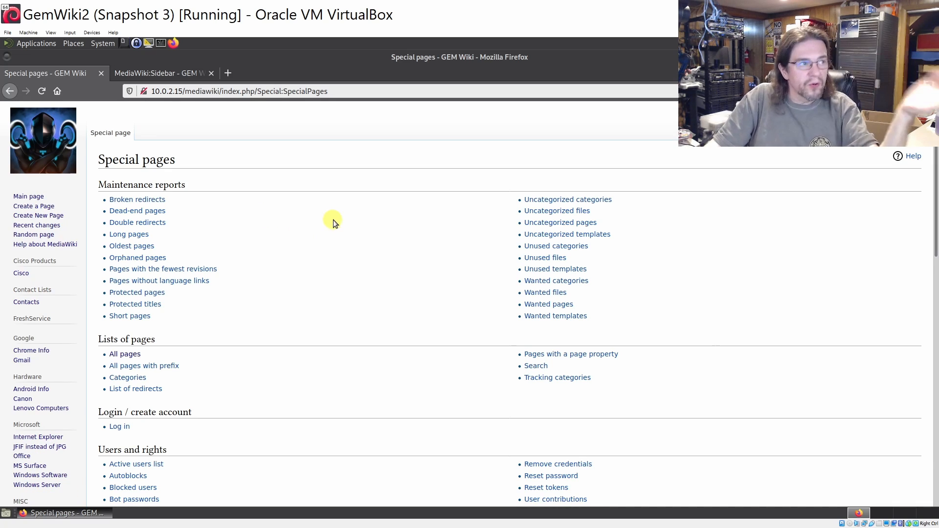
pyautogui.scroll(-1, 344, 221)
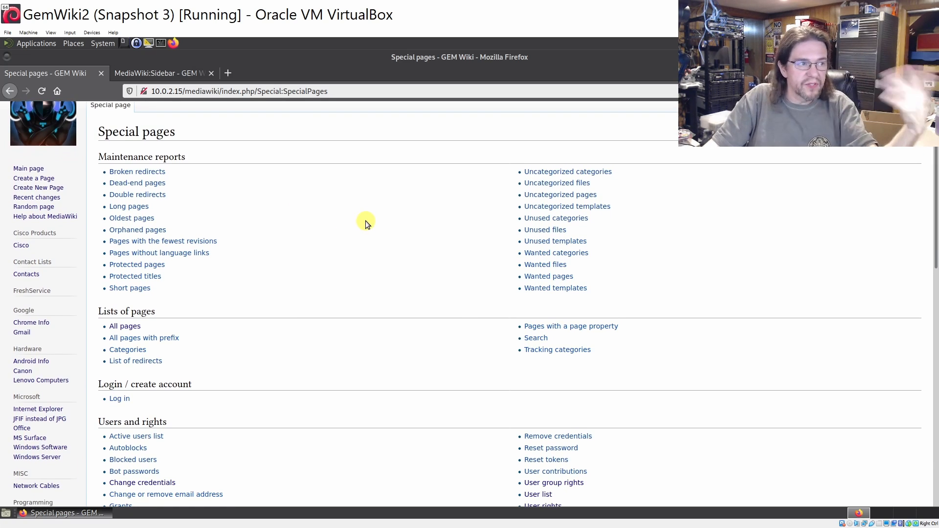
pyautogui.scroll(-1, 365, 221)
pyautogui.scroll(-1, 365, 221)
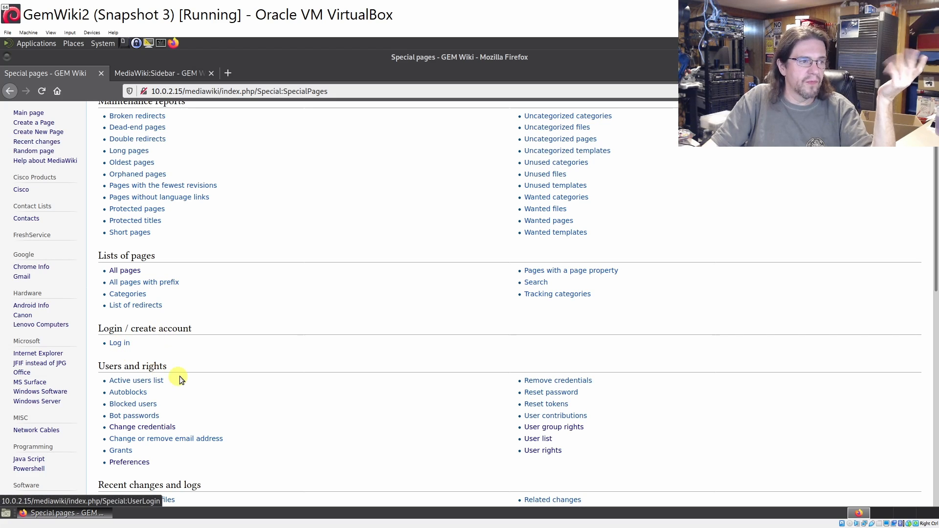
pyautogui.scroll(-2, 219, 380)
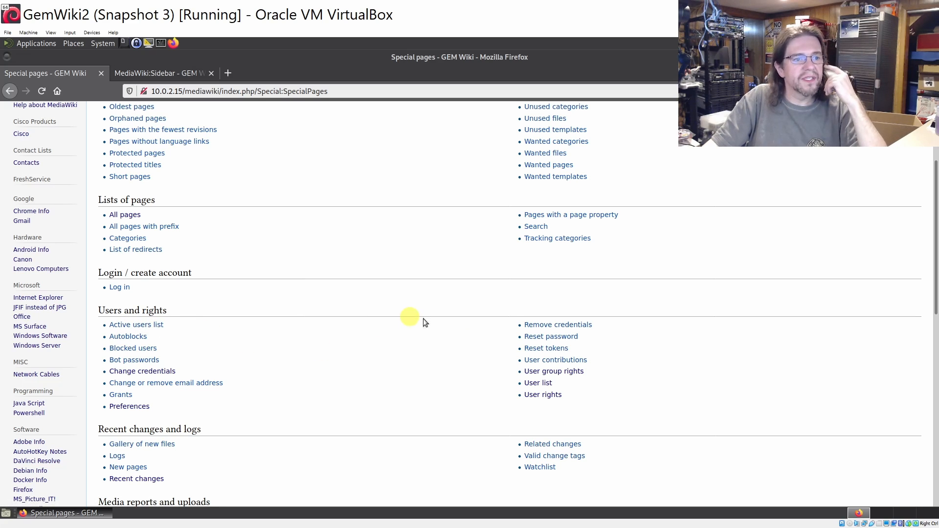
pyautogui.scroll(-5, 486, 346)
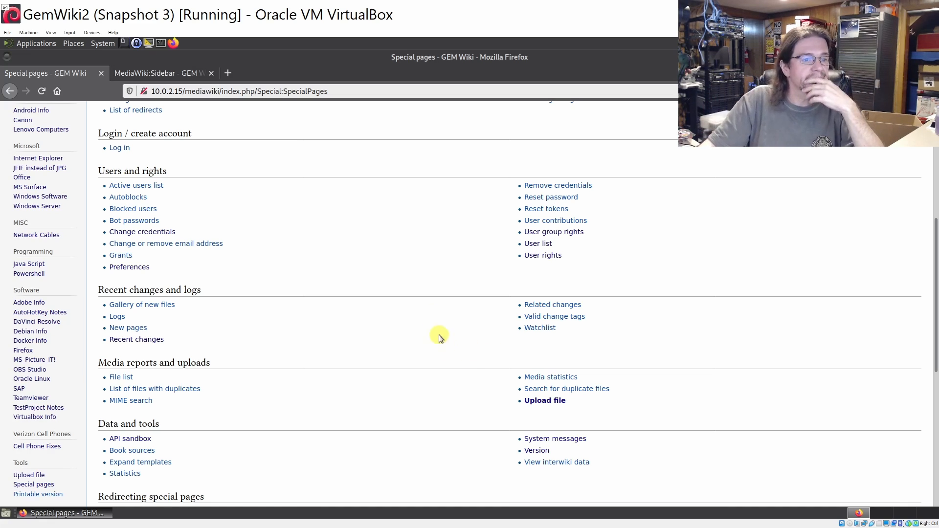
pyautogui.scroll(-1, 373, 373)
pyautogui.scroll(-5, 202, 303)
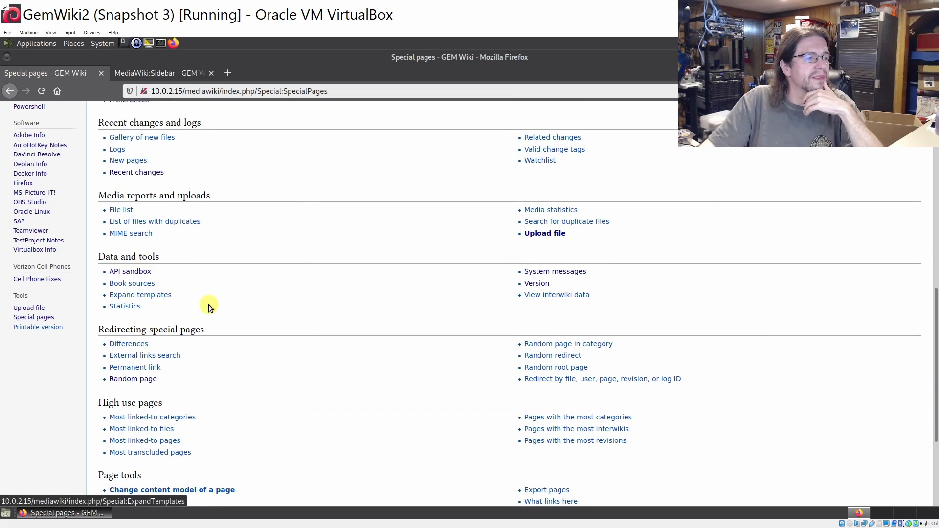
pyautogui.scroll(-3, 271, 310)
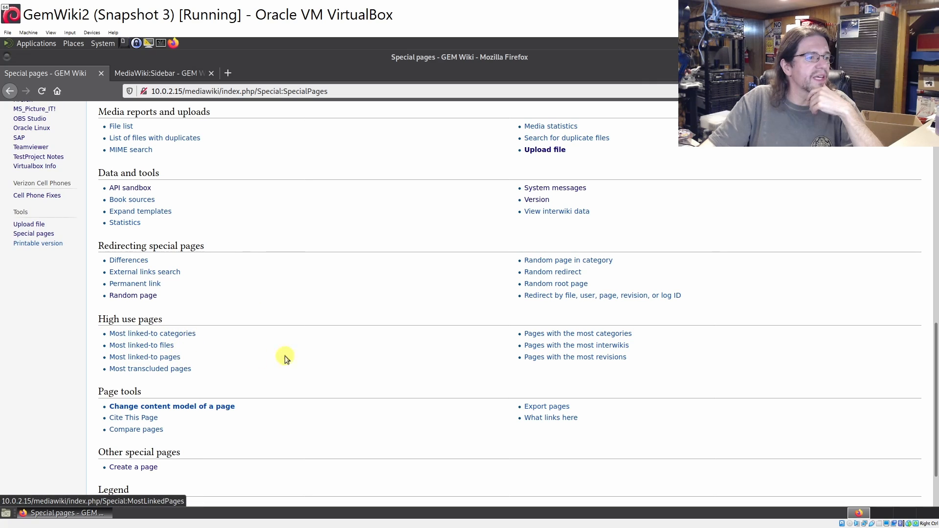
pyautogui.scroll(-3, 288, 354)
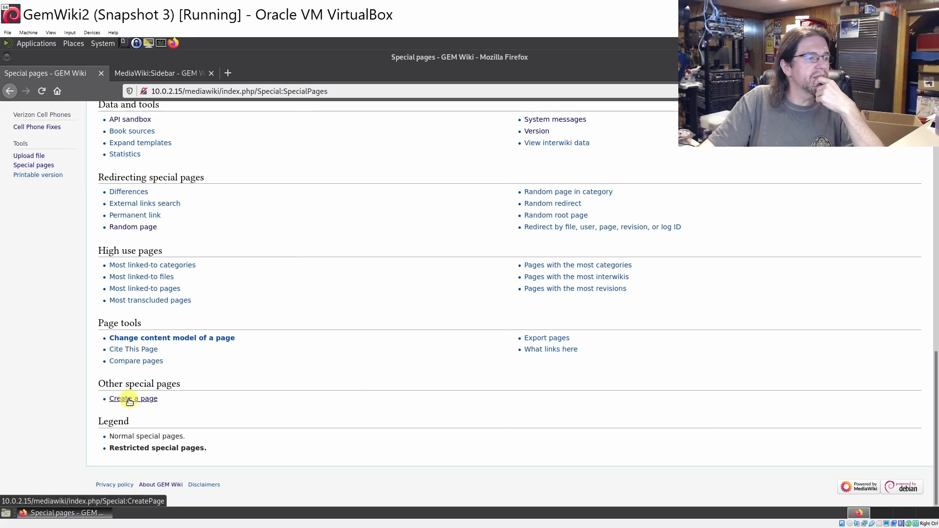
pyautogui.scroll(1, 429, 336)
pyautogui.scroll(5, 430, 335)
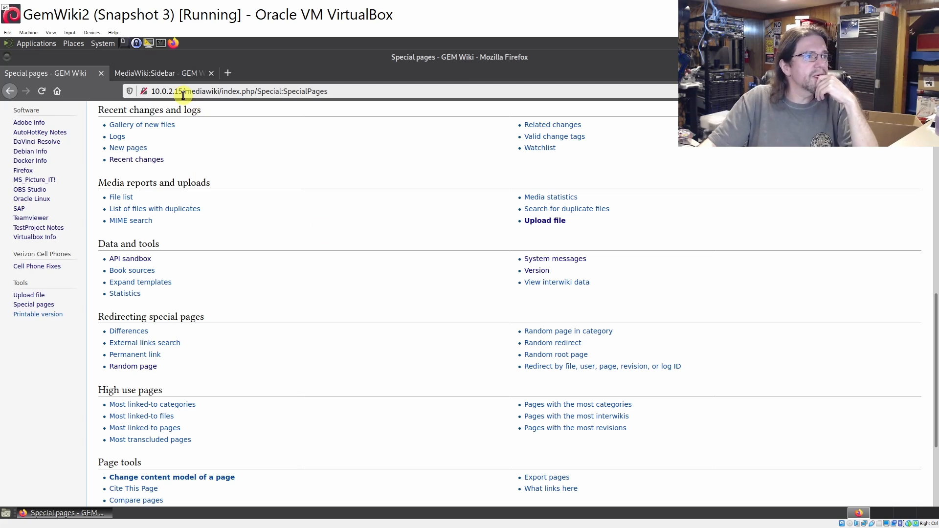
# Open the Pictures folder window, then create a new wiki page titled 'Picture Test'
pyautogui.click(78, 44)
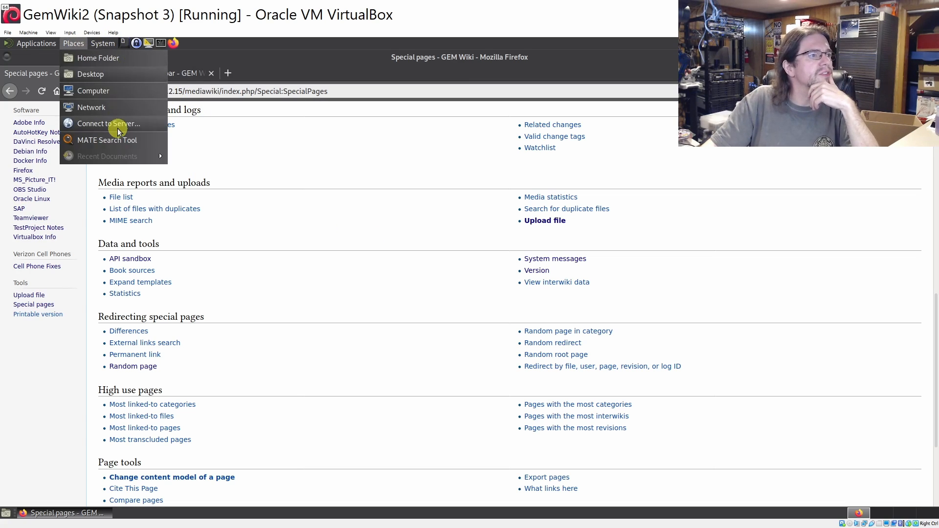
pyautogui.click(28, 197)
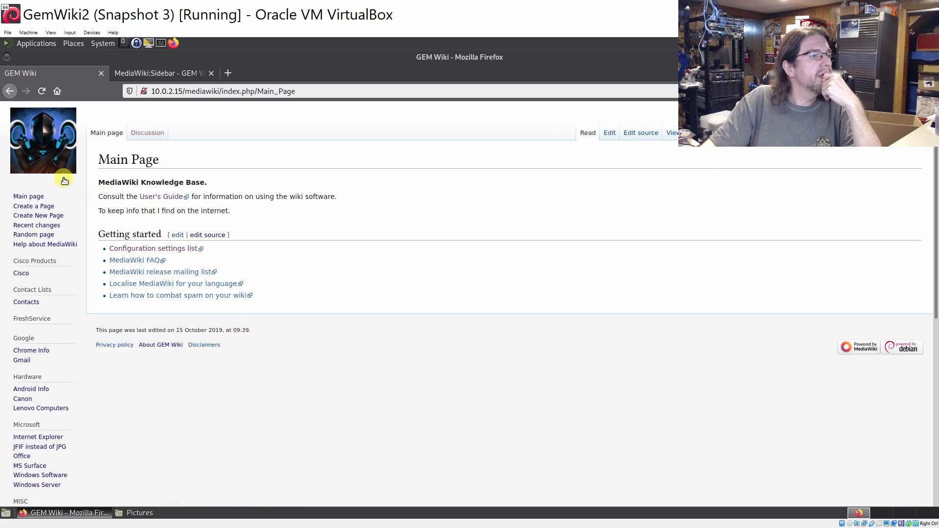
pyautogui.click(39, 208)
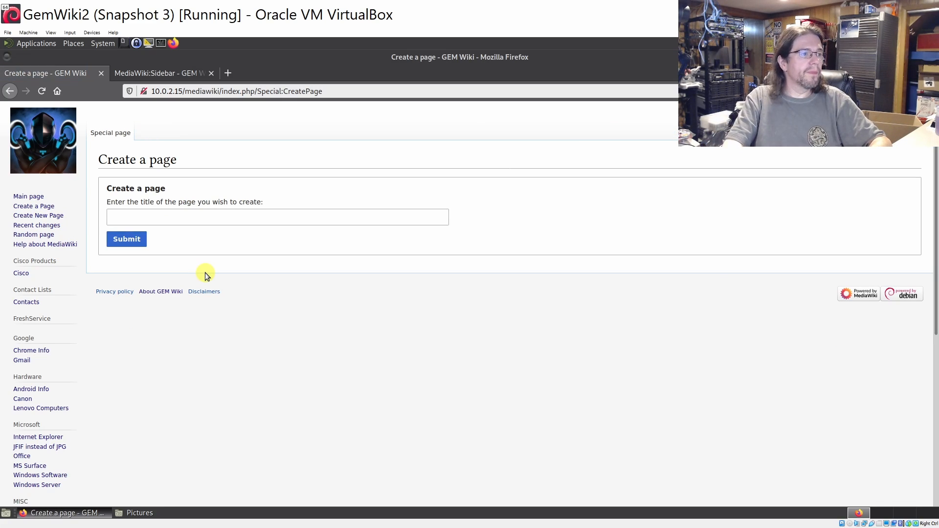
pyautogui.click(193, 217)
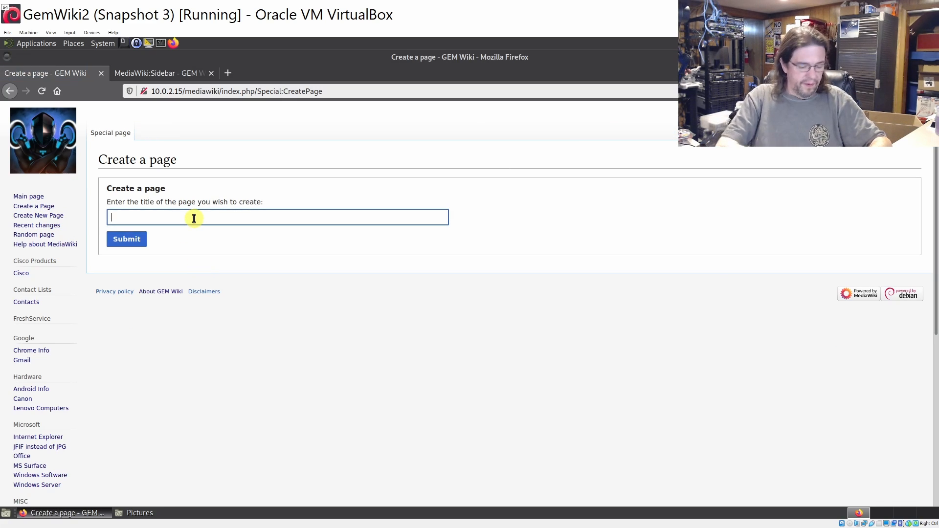
pyautogui.write('Picture')
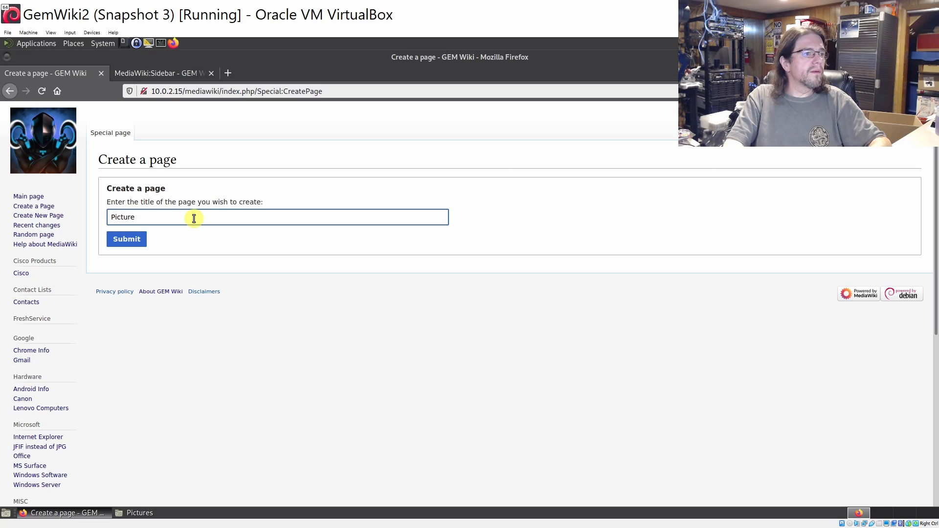
pyautogui.write(' Test')
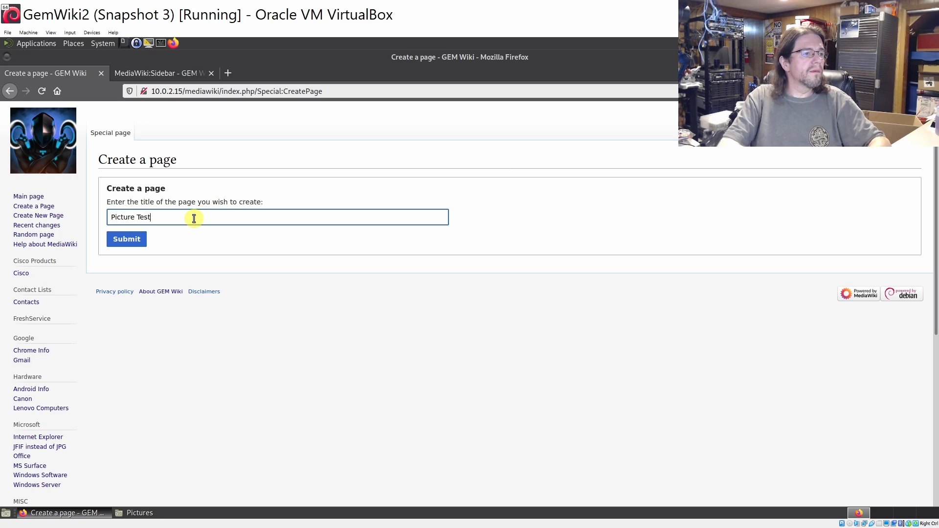
pyautogui.click(132, 241)
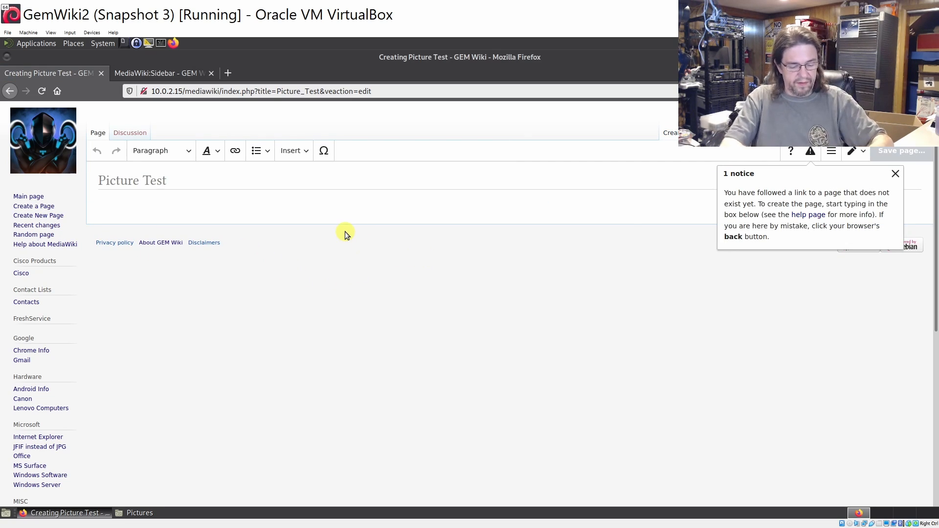
# Write 'This is to test adding pictures.' followed by two empty paragraphs
pyautogui.write('This is to t')
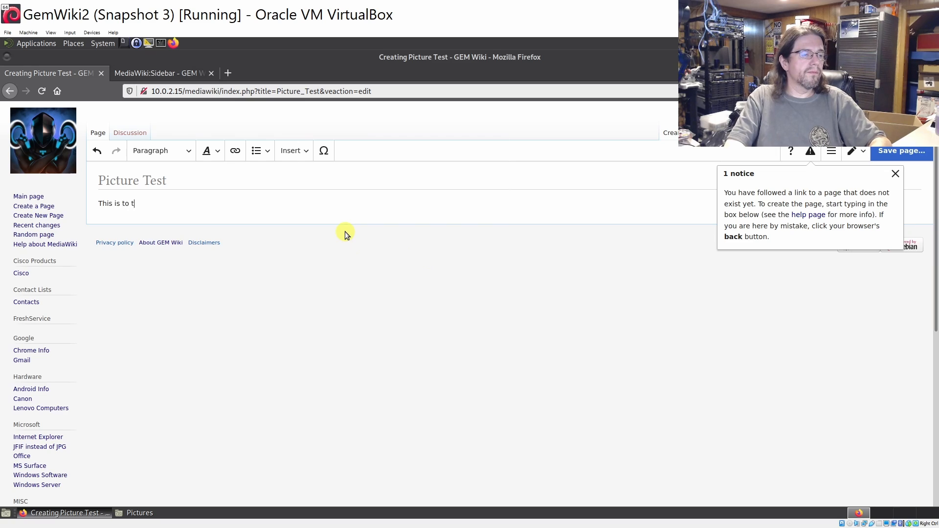
pyautogui.write('est a')
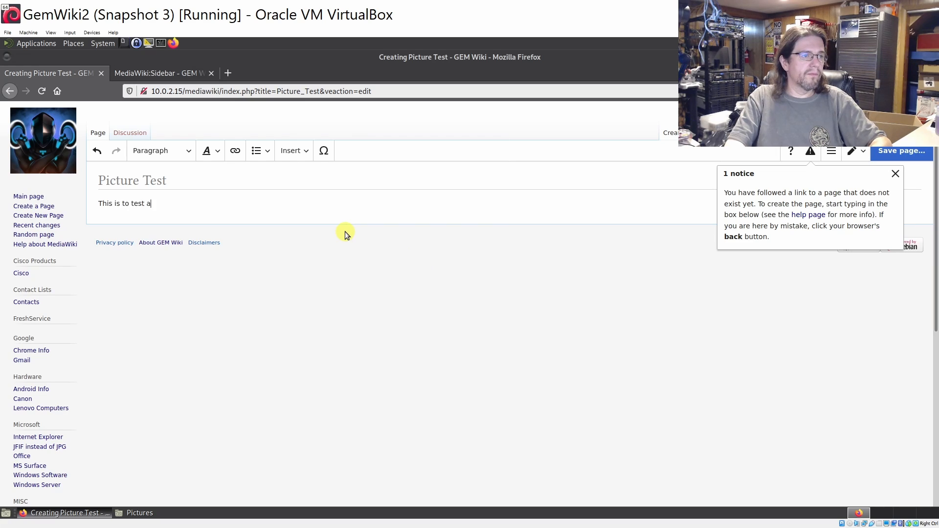
pyautogui.write('dding pictur')
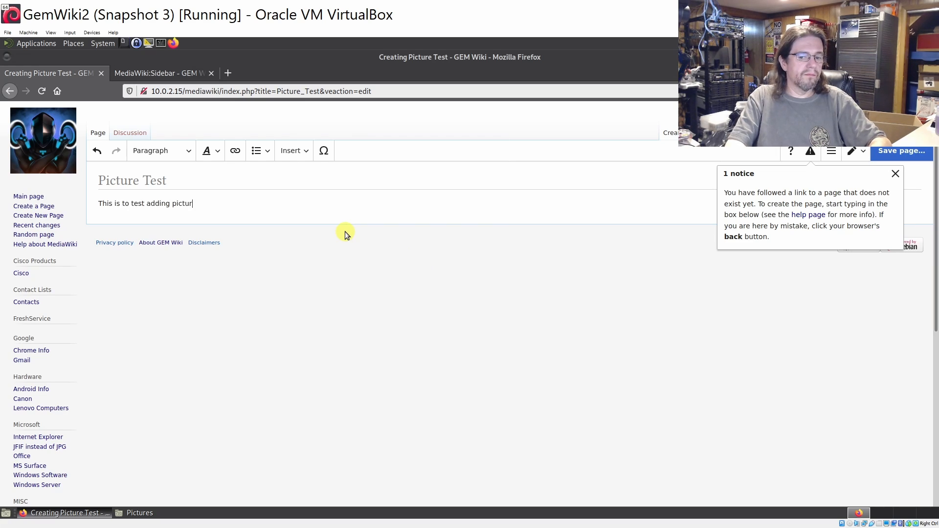
pyautogui.write('es.')
pyautogui.press('Return')
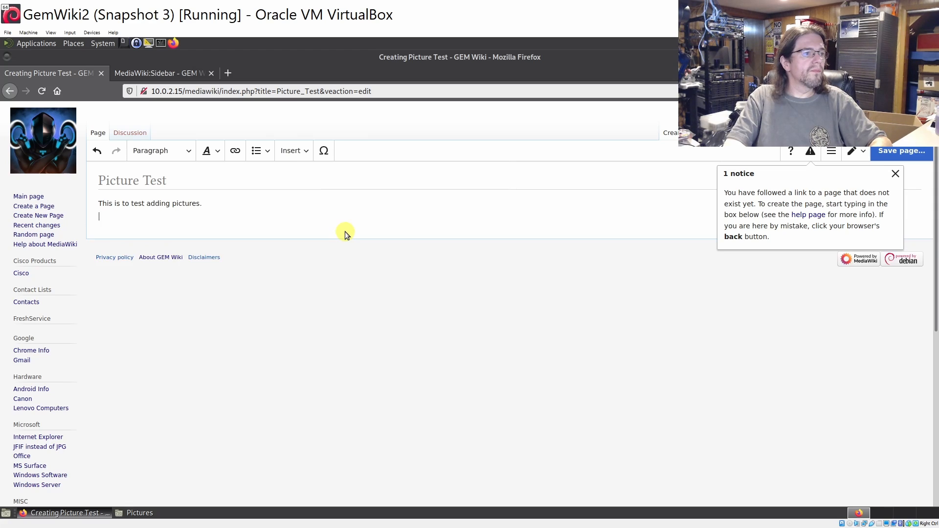
pyautogui.press('Return')
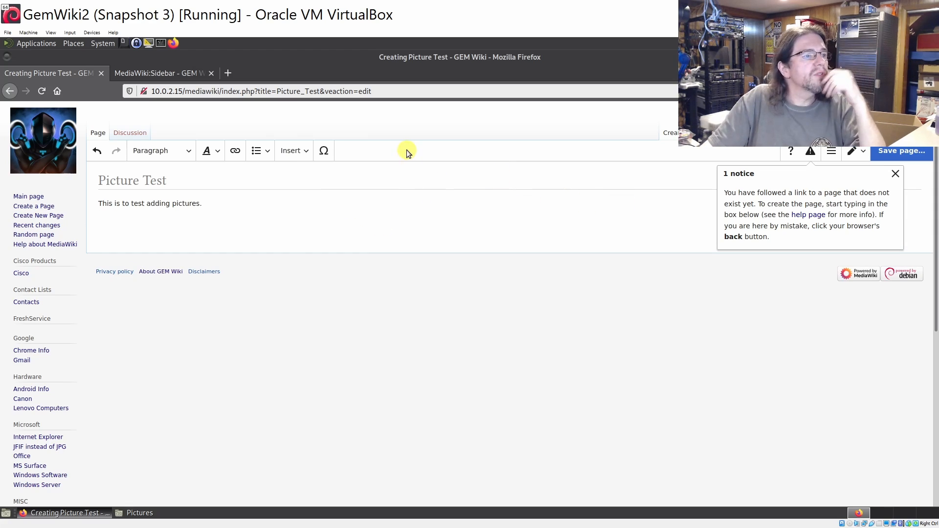
pyautogui.click(293, 155)
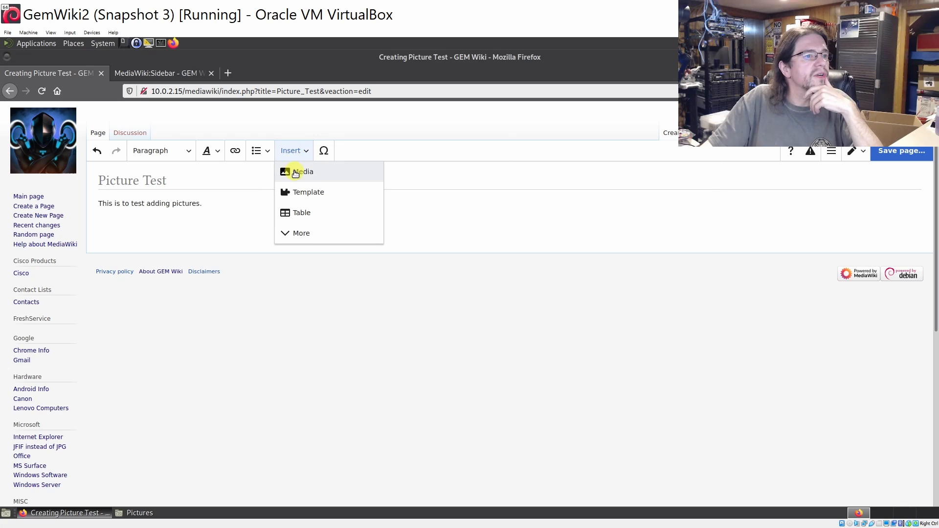
# Upload the rogue miniature as own work with a placeholder description, saving 019H HalflingMaleRogue HiresRender
pyautogui.click(305, 177)
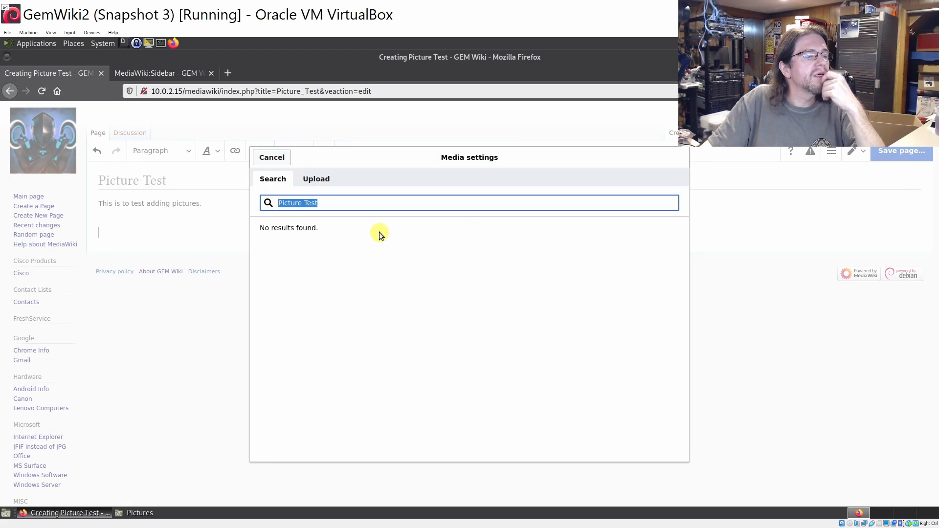
pyautogui.click(321, 180)
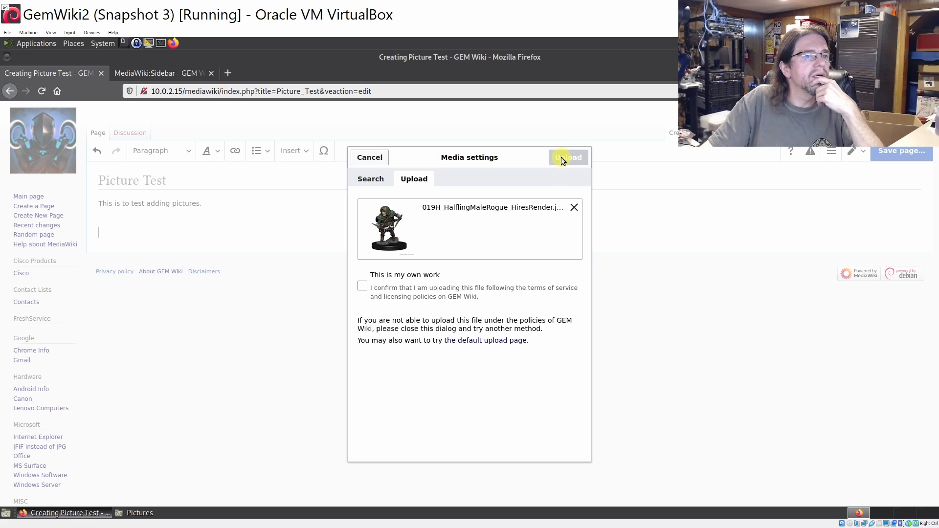
pyautogui.click(362, 286)
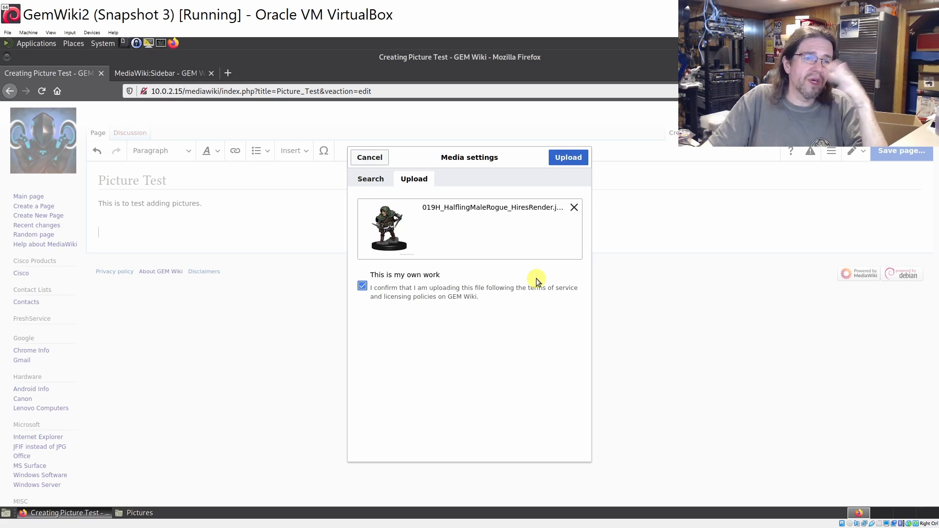
pyautogui.click(563, 159)
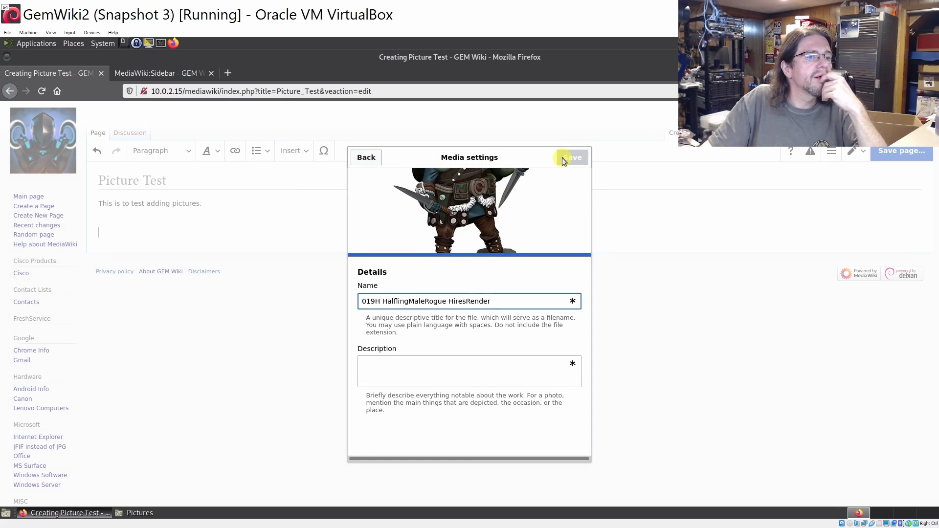
pyautogui.click(431, 377)
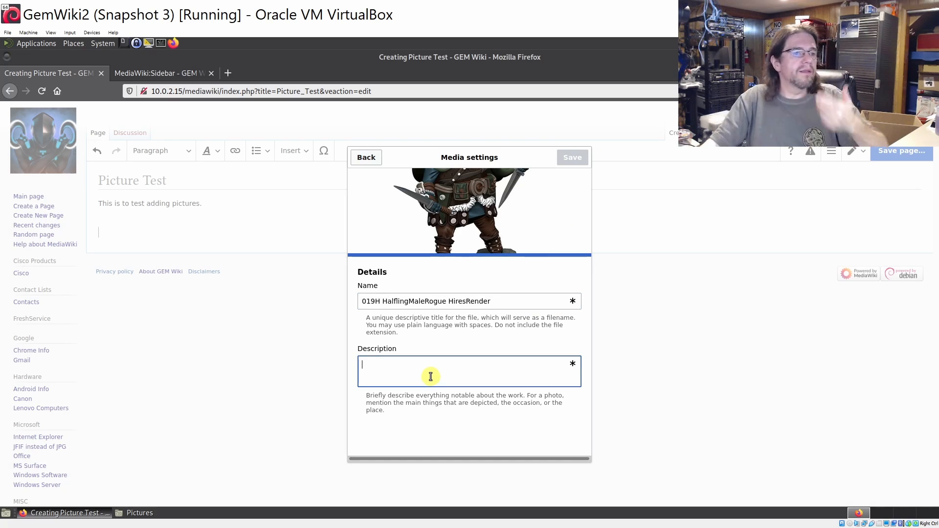
pyautogui.write('asflasflsfaslkfsjf')
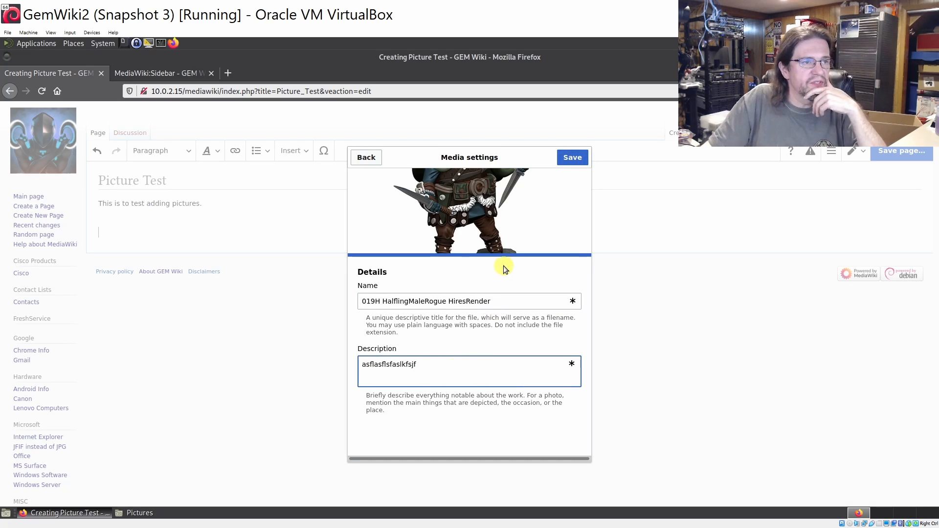
pyautogui.click(565, 160)
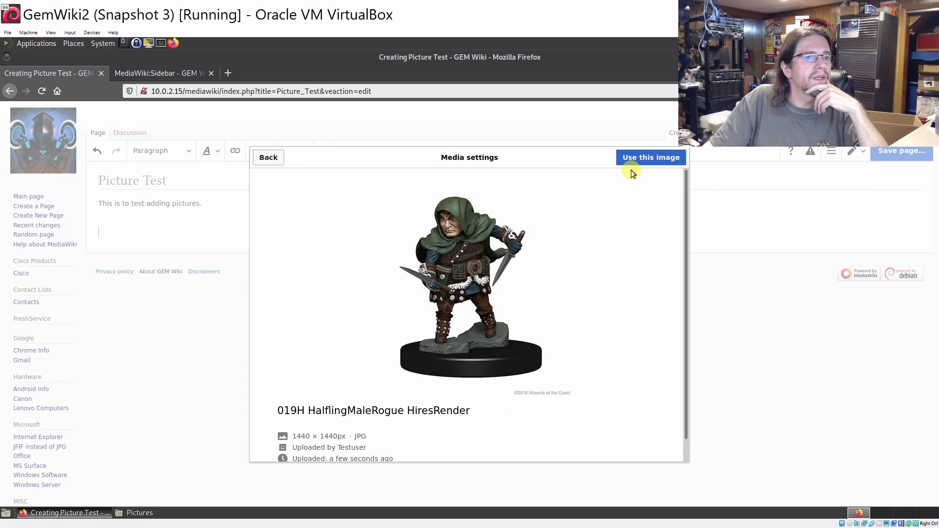
# Insert the uploaded rogue image into the page with Position set to Left
pyautogui.click(645, 165)
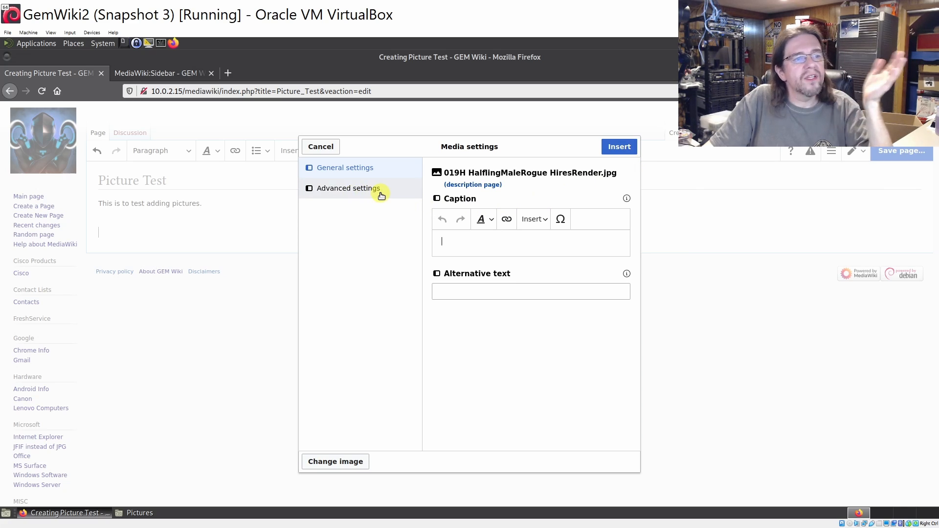
pyautogui.click(342, 195)
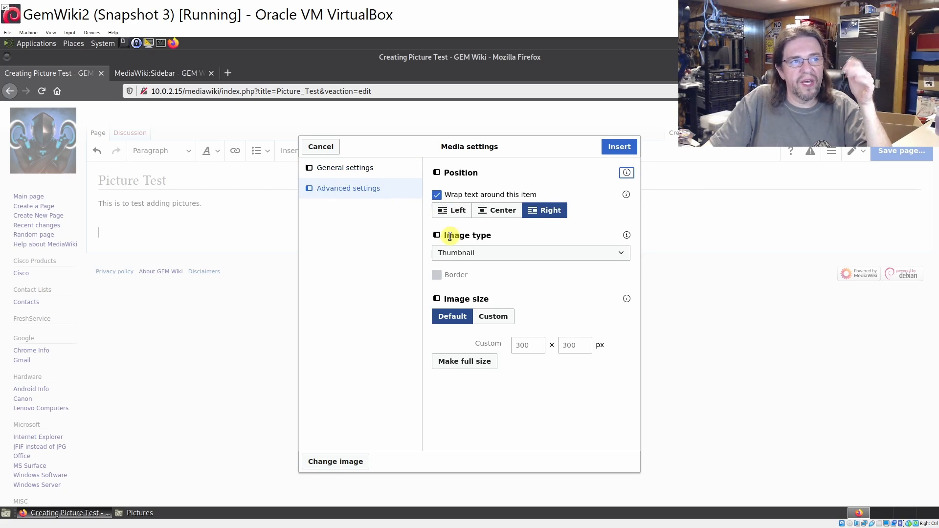
pyautogui.click(455, 212)
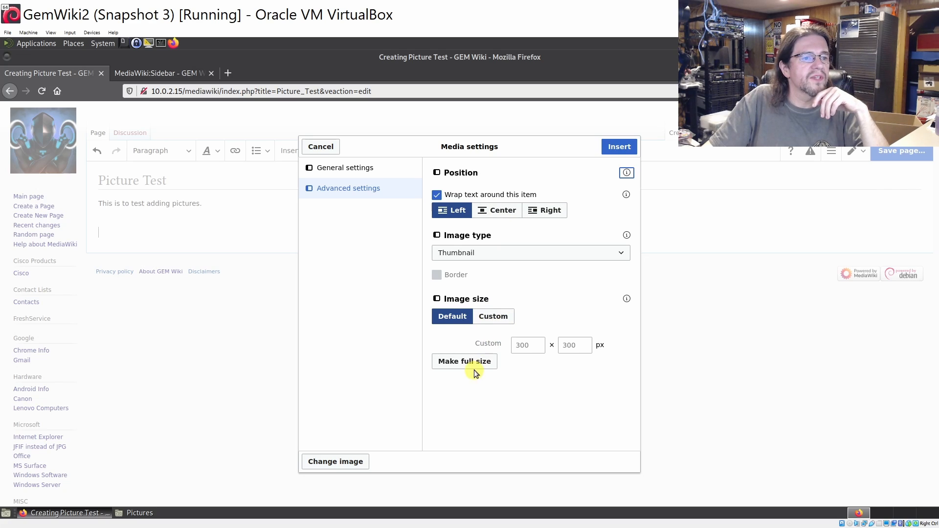
pyautogui.click(618, 147)
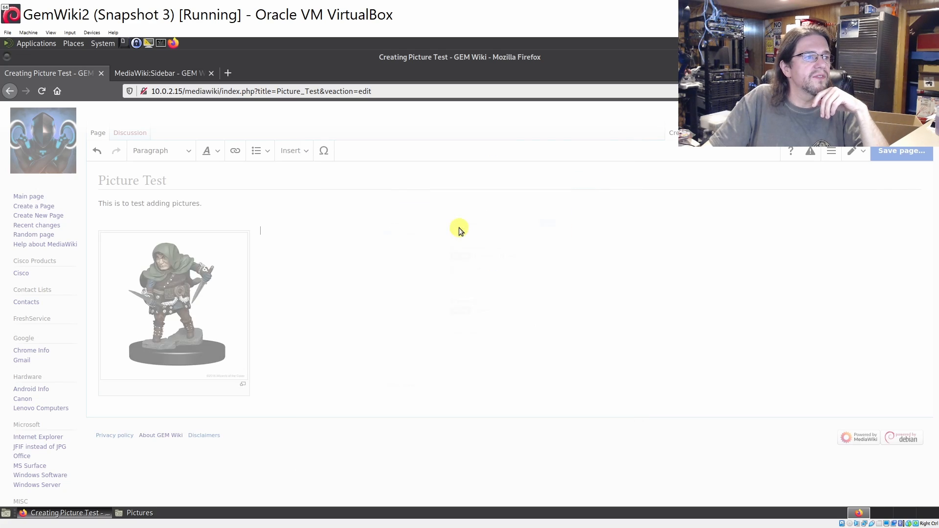
# Resize the rogue image to about 619 pixels square and bring up the save dialog
pyautogui.scroll(-1, 346, 293)
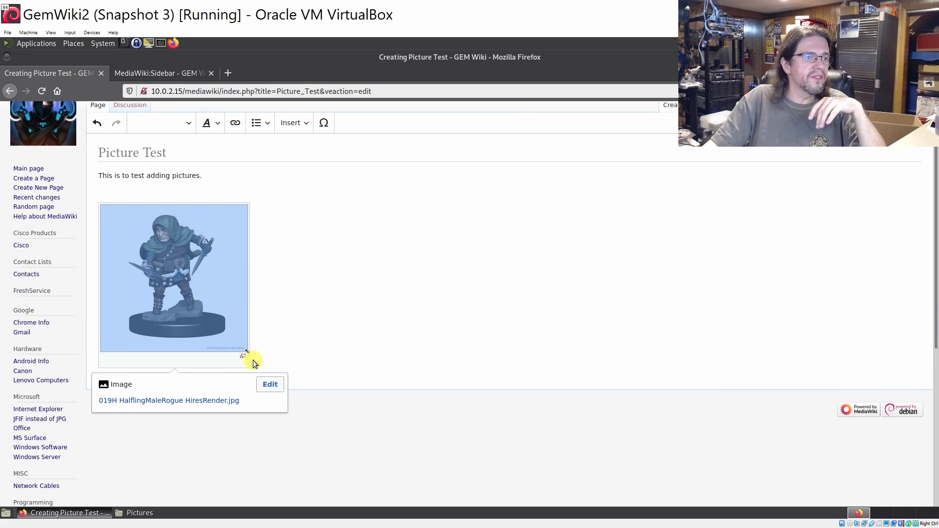
pyautogui.moveTo(246, 351); pyautogui.dragTo(637, 498)
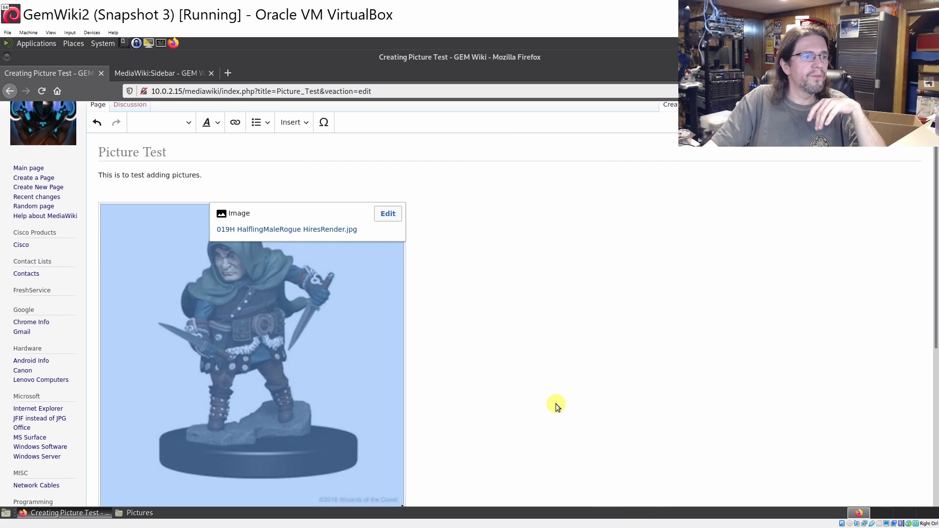
pyautogui.scroll(-3, 555, 403)
pyautogui.scroll(1, 563, 382)
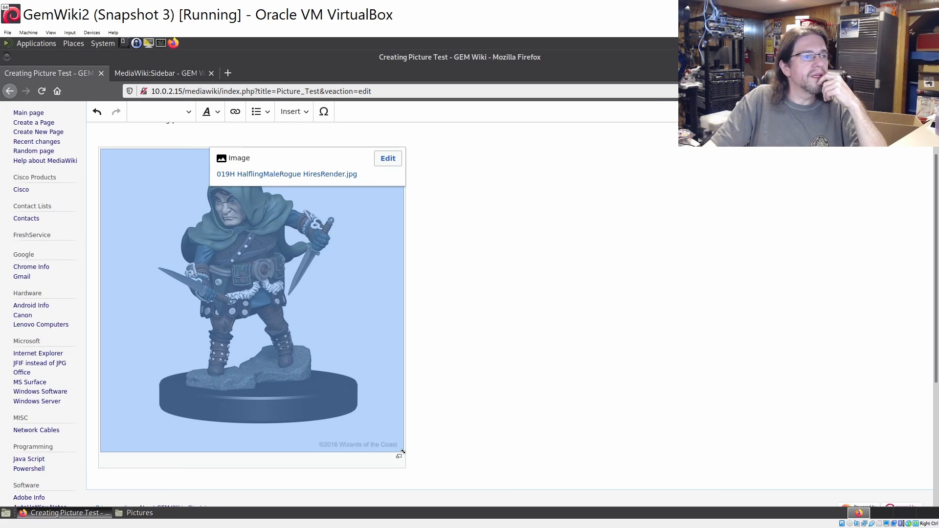
pyautogui.click(905, 111)
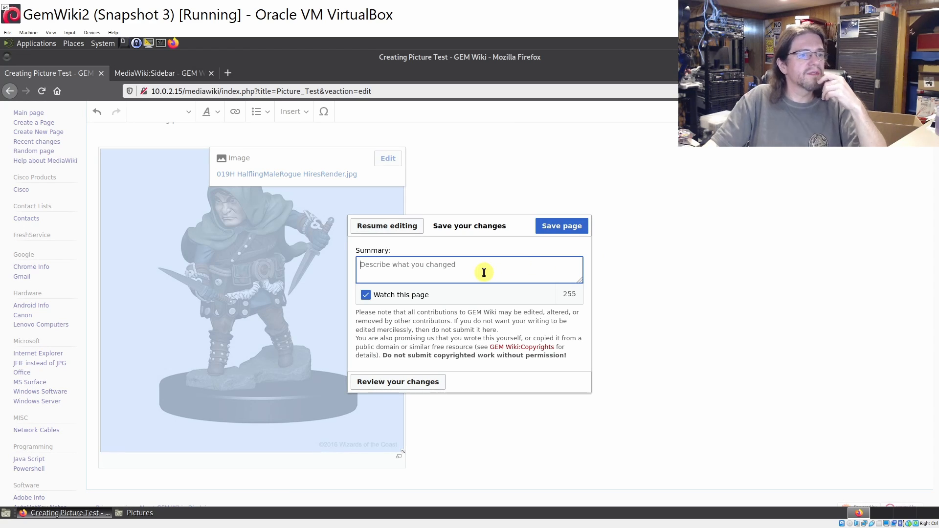
# Publish the Picture Test page with the edit summary 'picture test'
pyautogui.write('pic')
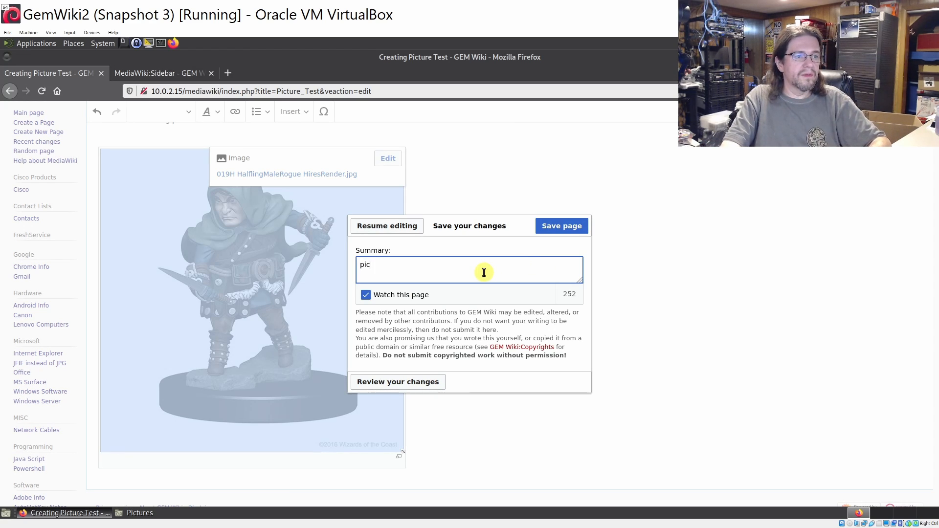
pyautogui.write('ture test')
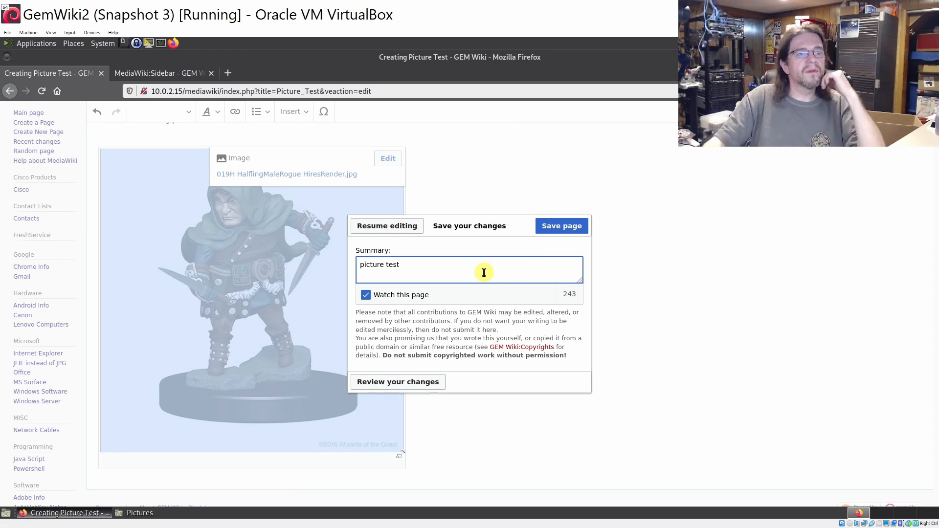
pyautogui.click(555, 225)
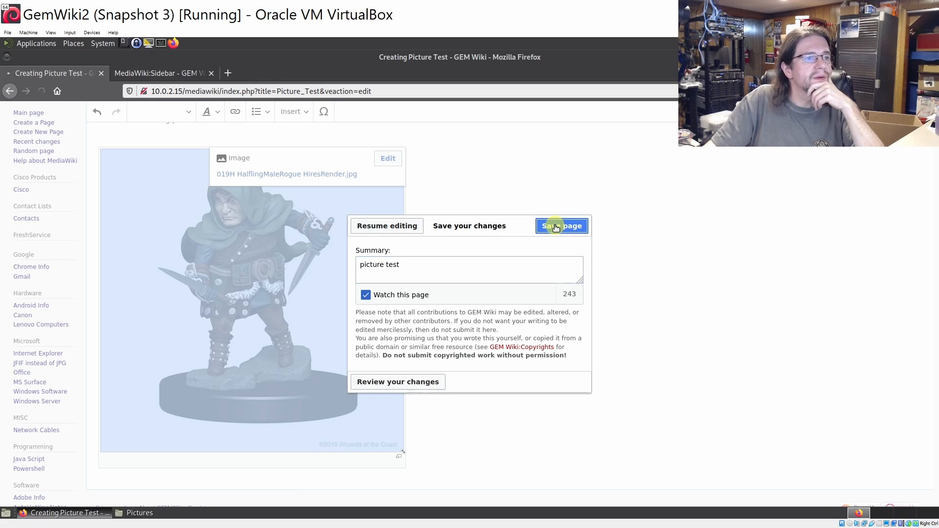
pyautogui.scroll(-3, 521, 261)
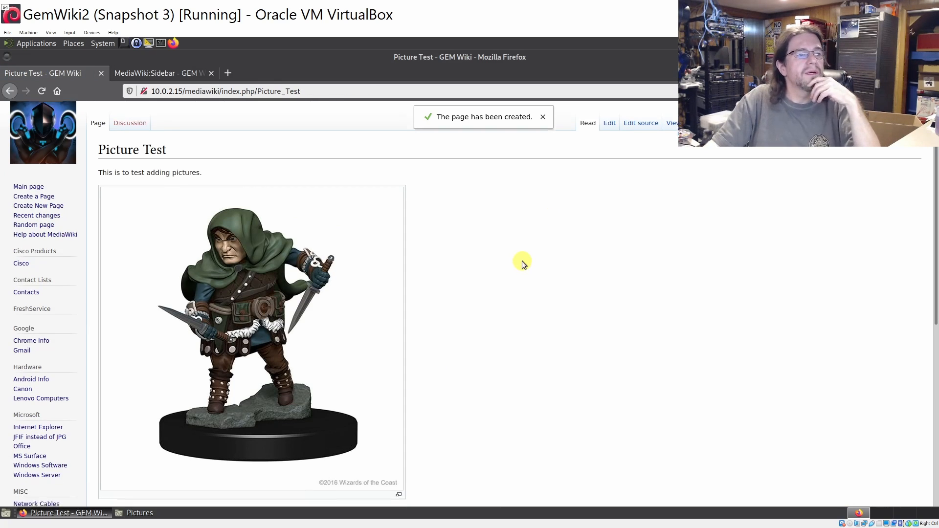